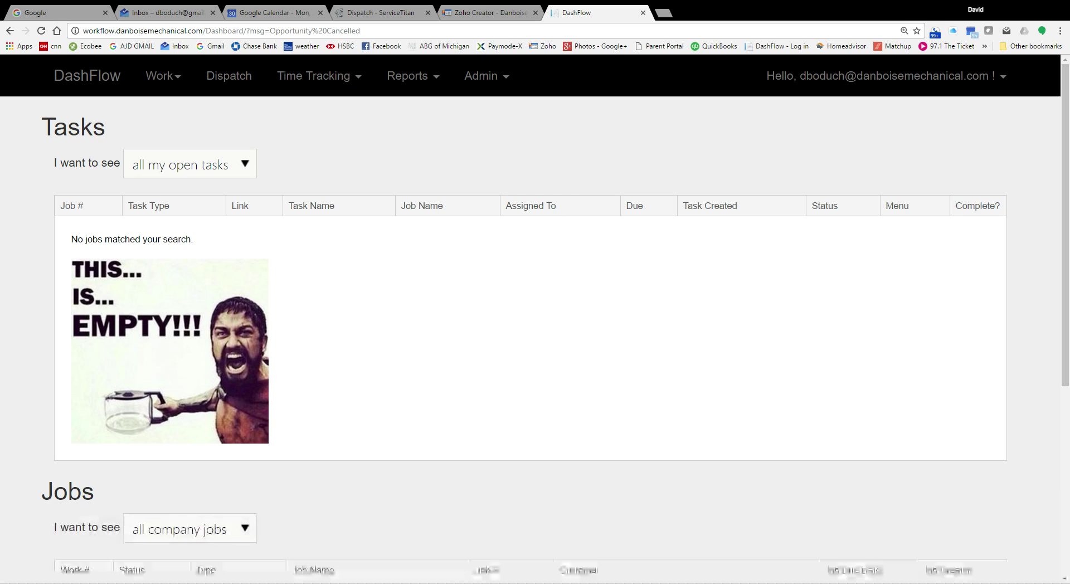
# Step: Start a new project/service order from the Work menu's Add Work option
pyautogui.click(161, 83)
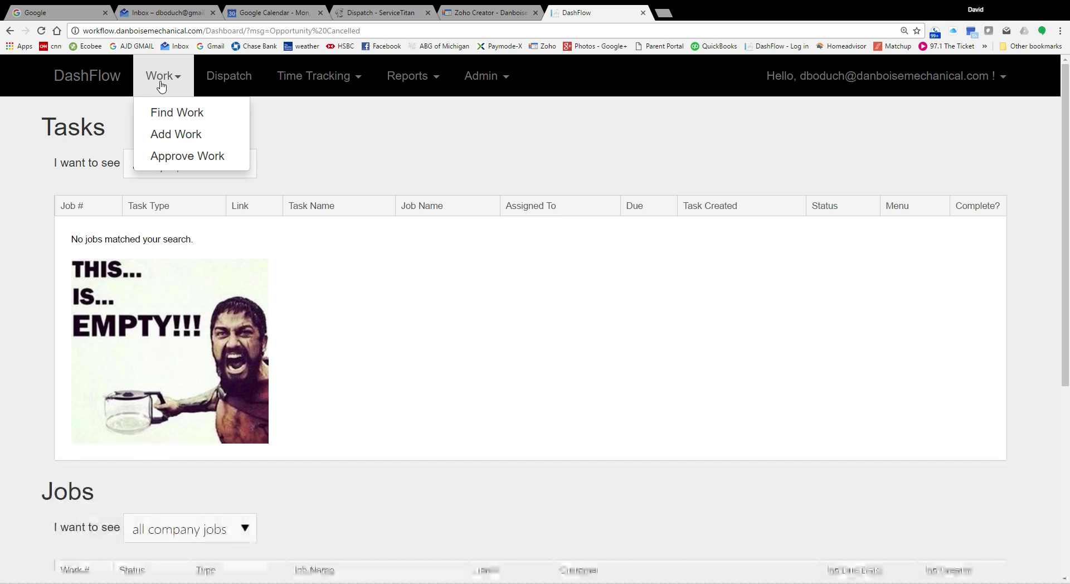
pyautogui.click(488, 148)
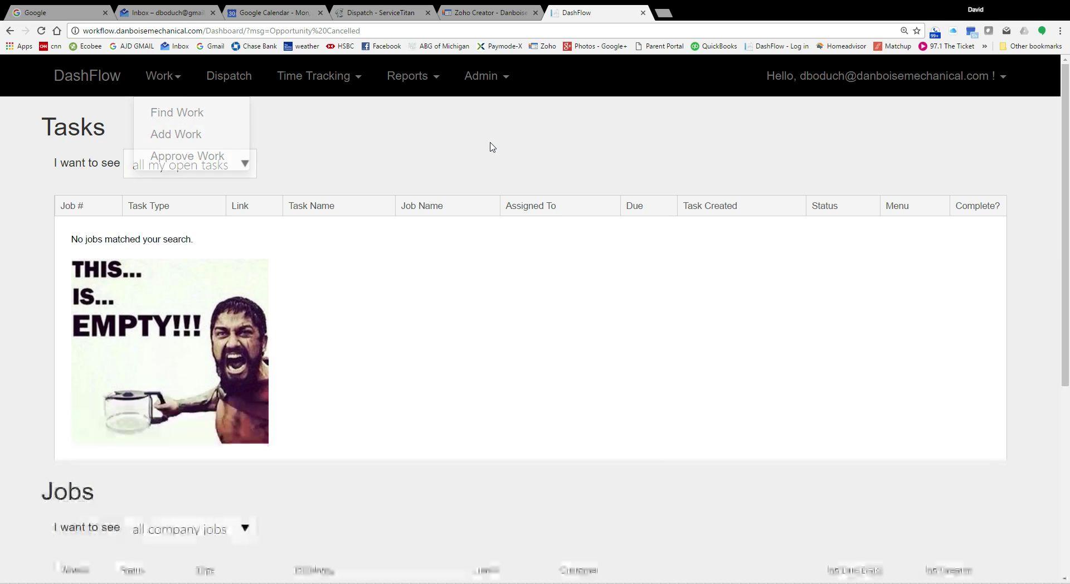
pyautogui.click(163, 78)
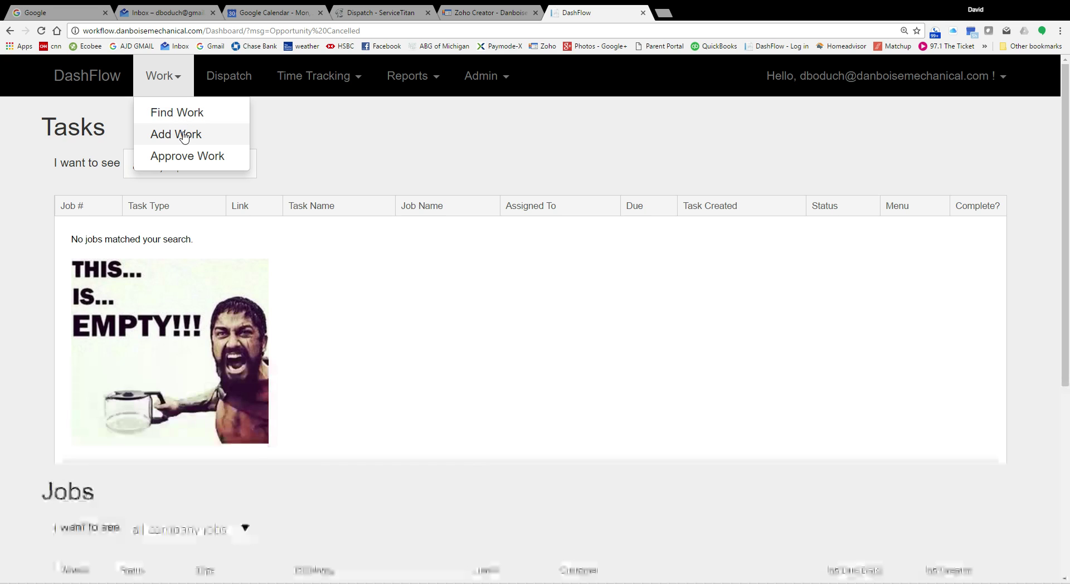
pyautogui.click(507, 141)
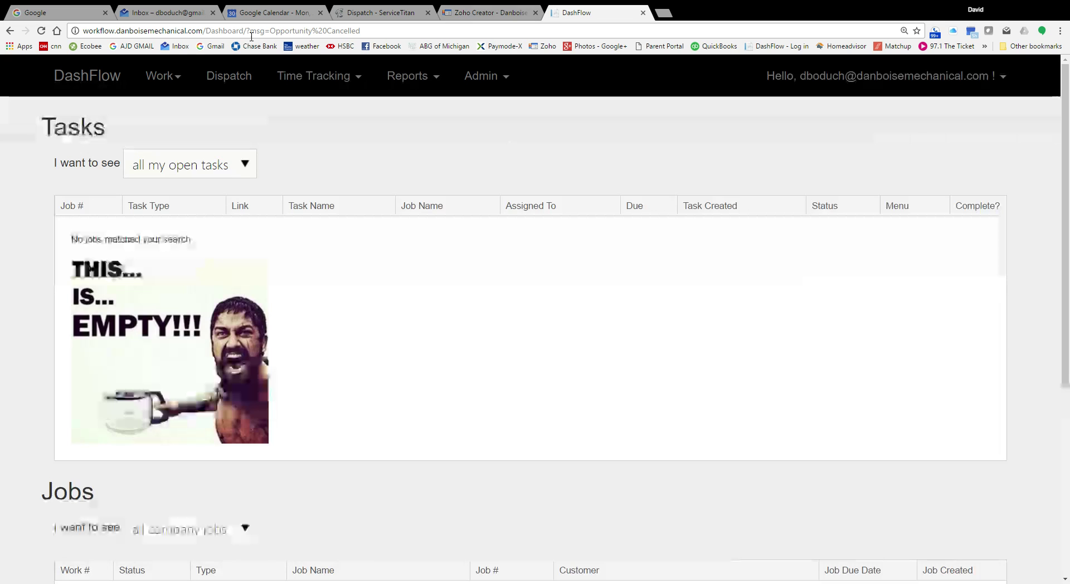
pyautogui.click(171, 82)
pyautogui.click(177, 133)
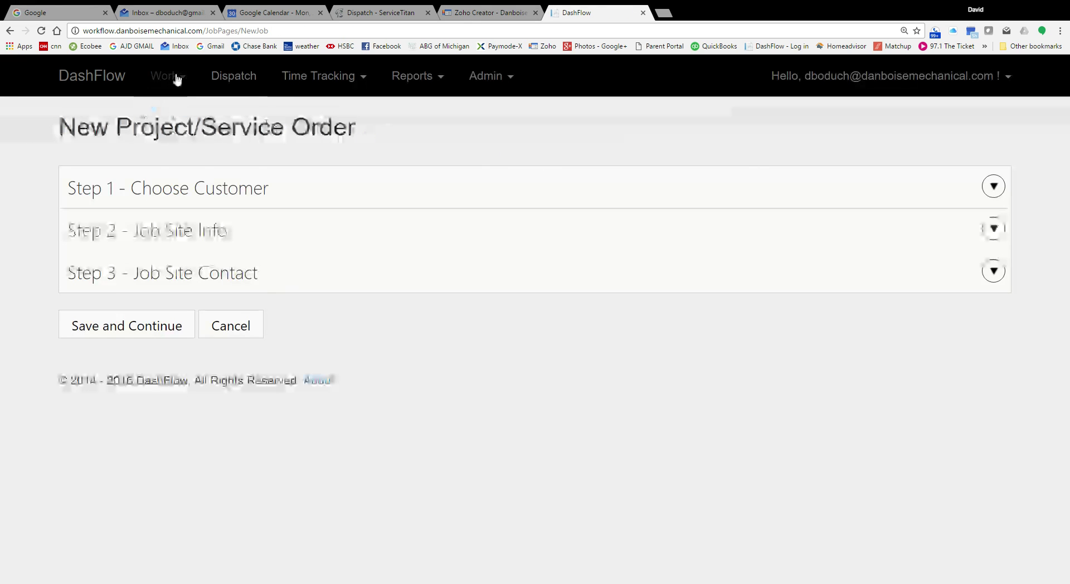
pyautogui.click(173, 77)
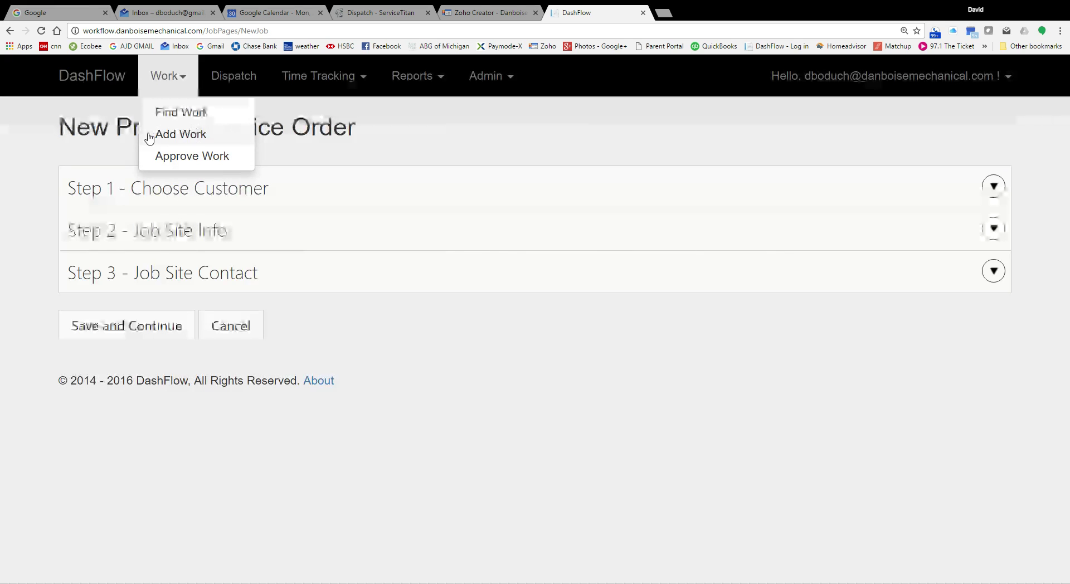
pyautogui.click(181, 136)
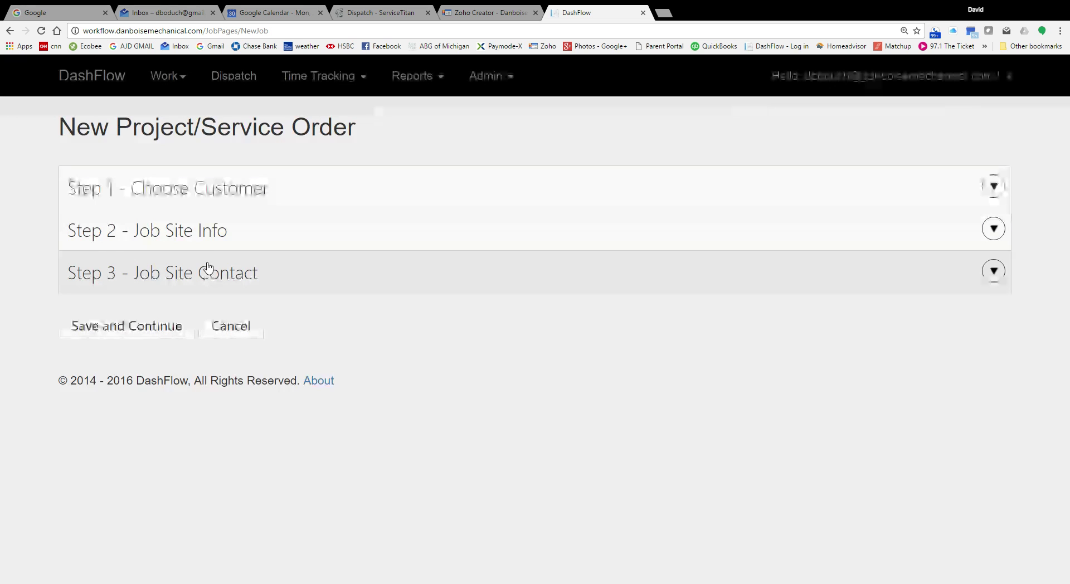
# Step: Expand Step 1 - Choose Customer and search the Customer list for 'AT AND T'
pyautogui.click(262, 189)
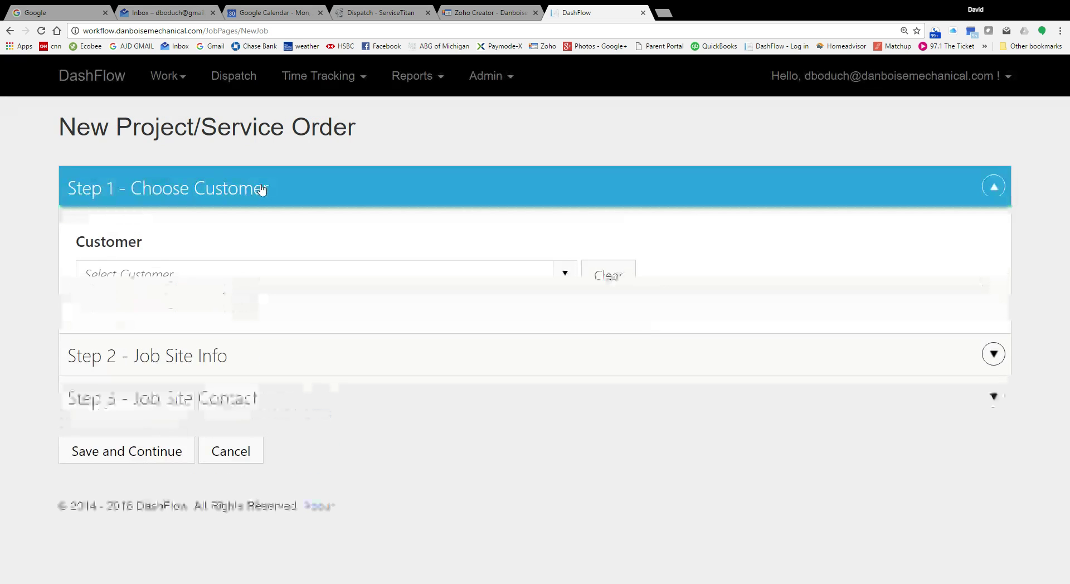
pyautogui.click(368, 275)
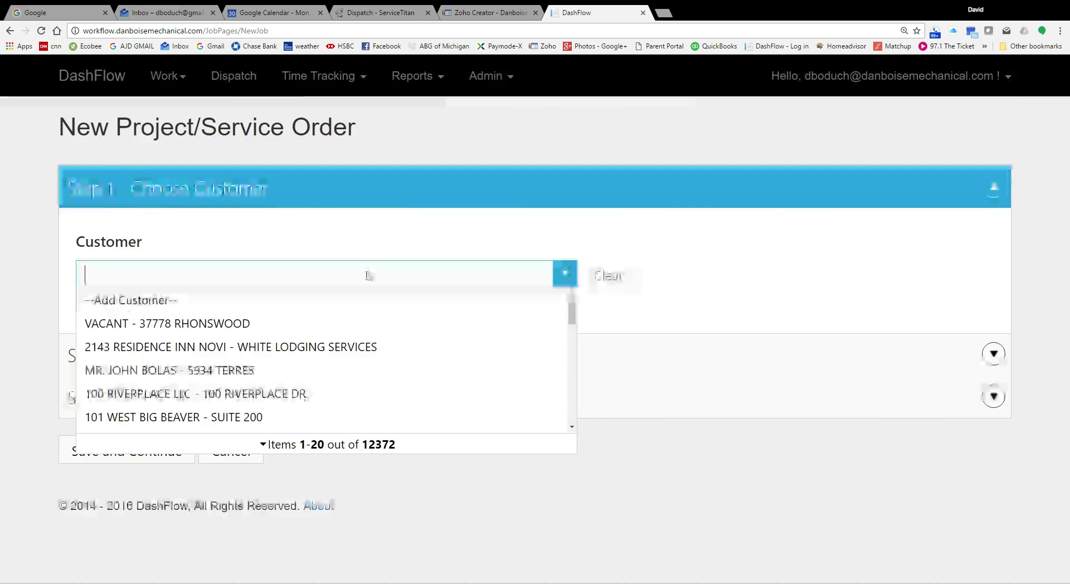
pyautogui.write('a')
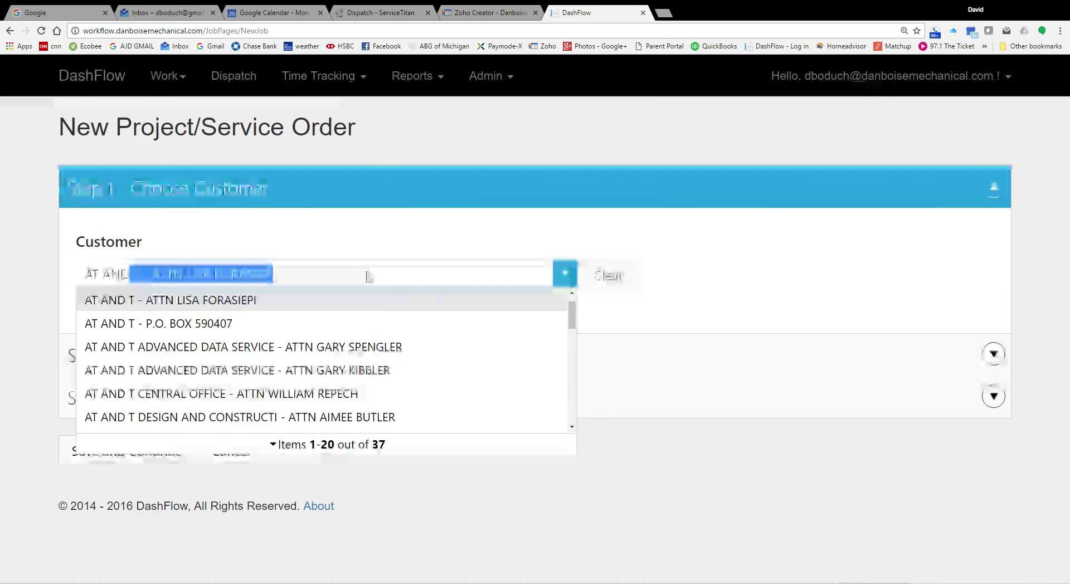
pyautogui.write('T AND')
pyautogui.scroll(-6, 424, 333)
pyautogui.write('T')
pyautogui.scroll(4, 418, 333)
pyautogui.scroll(-1, 414, 334)
pyautogui.scroll(-5, 414, 334)
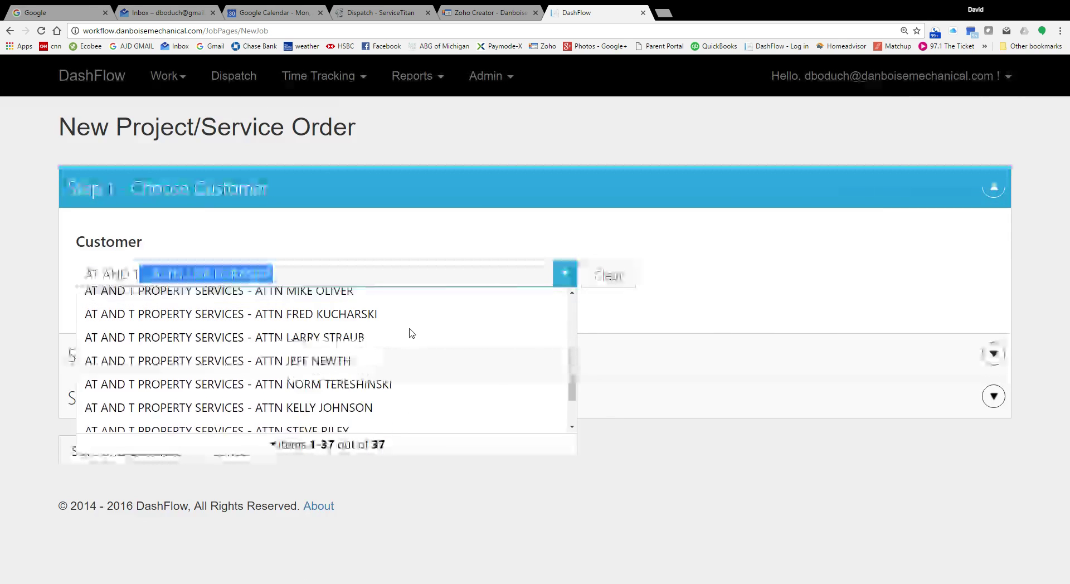
# Step: Revise the customer search text until six matching customers are listed
pyautogui.press('BackSpace')
pyautogui.press('BackSpace')
pyautogui.press('BackSpace')
pyautogui.press('BackSpace')
pyautogui.press('BackSpace')
pyautogui.press('BackSpace')
pyautogui.press('BackSpace')
pyautogui.press('BackSpace')
pyautogui.press('BackSpace')
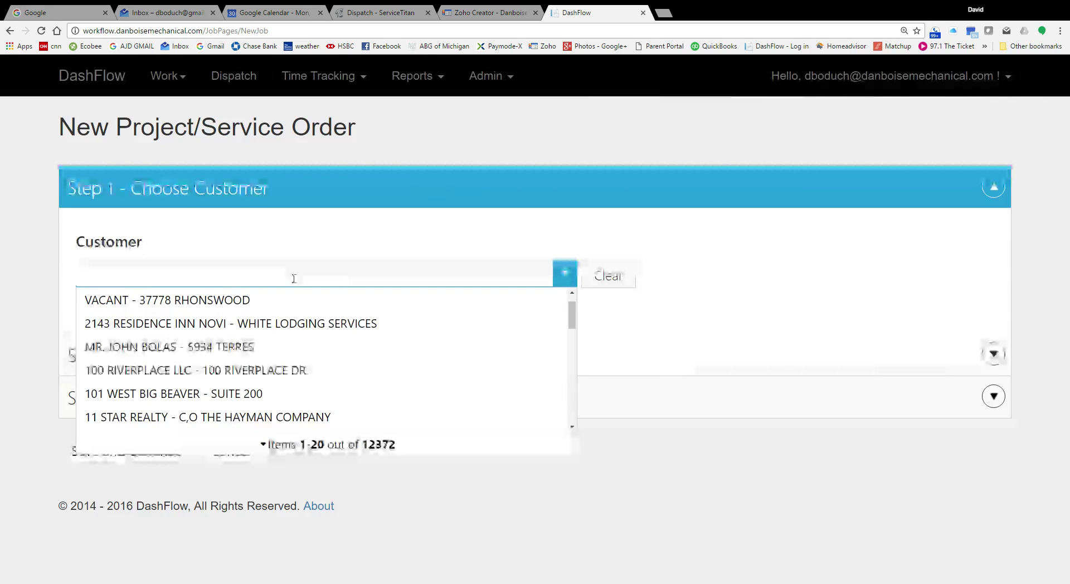
pyautogui.write('om')
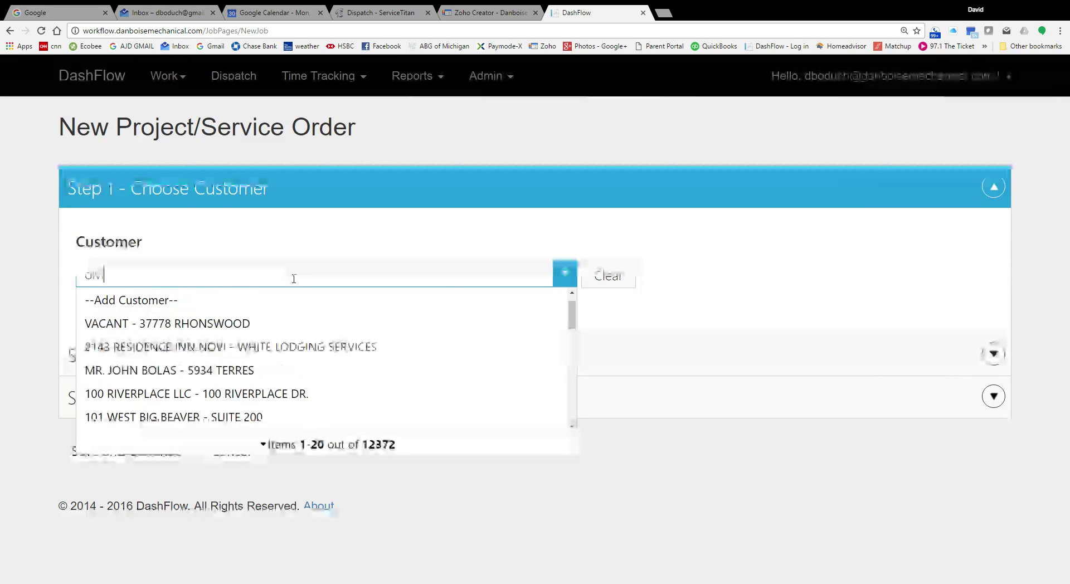
pyautogui.write('e')
pyautogui.press('BackSpace')
pyautogui.write('i')
pyautogui.press('BackSpace')
pyautogui.press('BackSpace')
pyautogui.write('over')
pyautogui.press('BackSpace')
pyautogui.press('BackSpace')
pyautogui.press('BackSpace')
pyautogui.press('BackSpace')
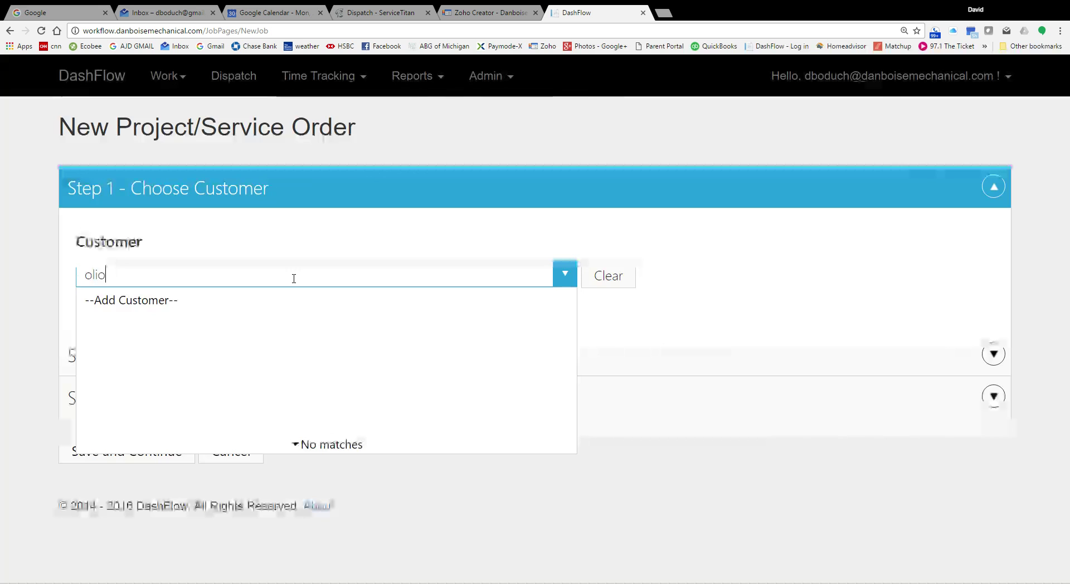
pyautogui.write('iver')
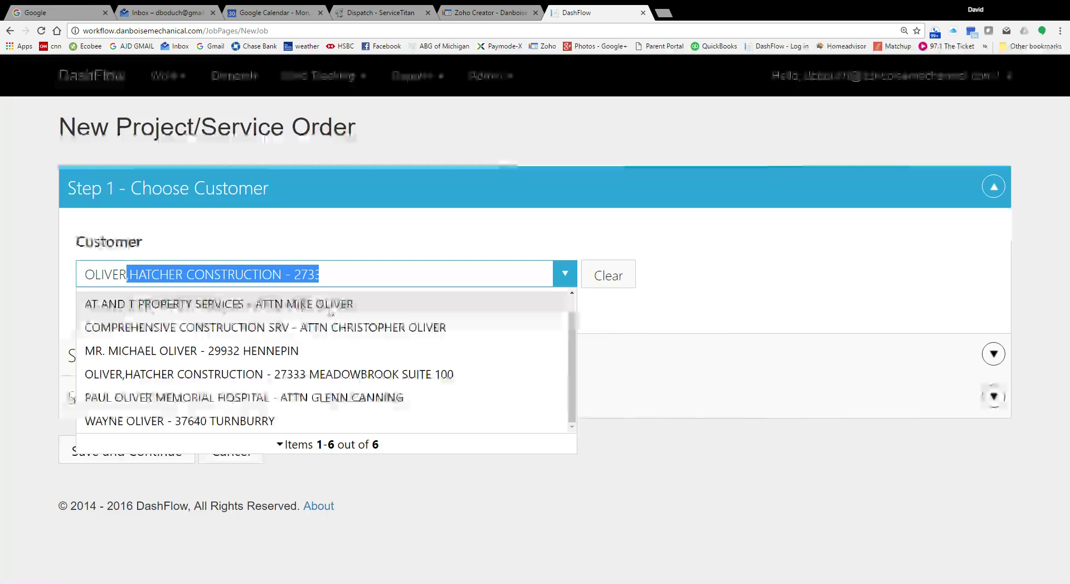
# Step: Select AT AND T PROPERTY SERVICES as customer and replace its billing phone number with the new one
pyautogui.click(331, 308)
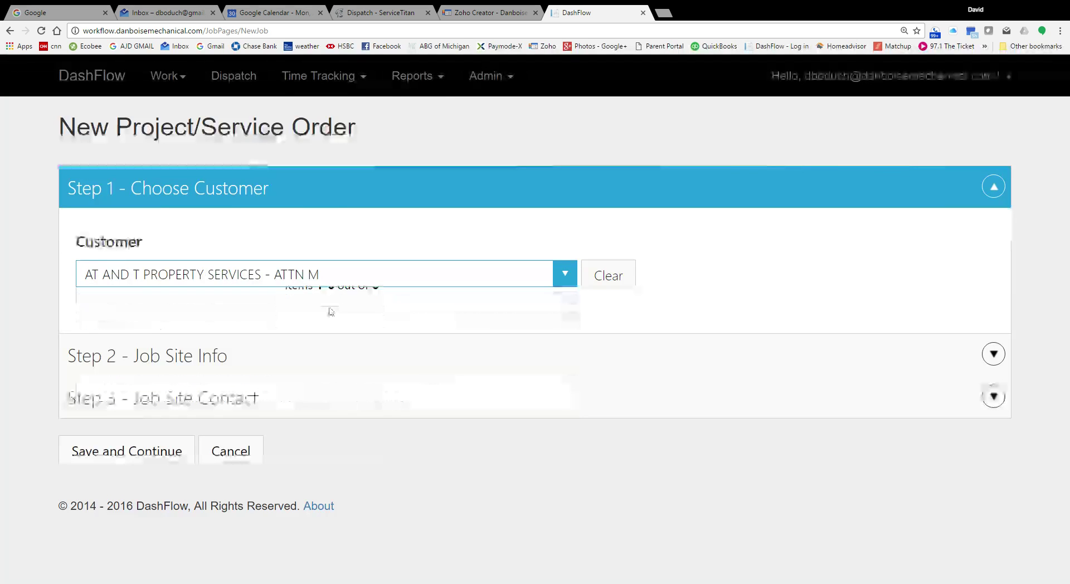
pyautogui.scroll(-3, 557, 451)
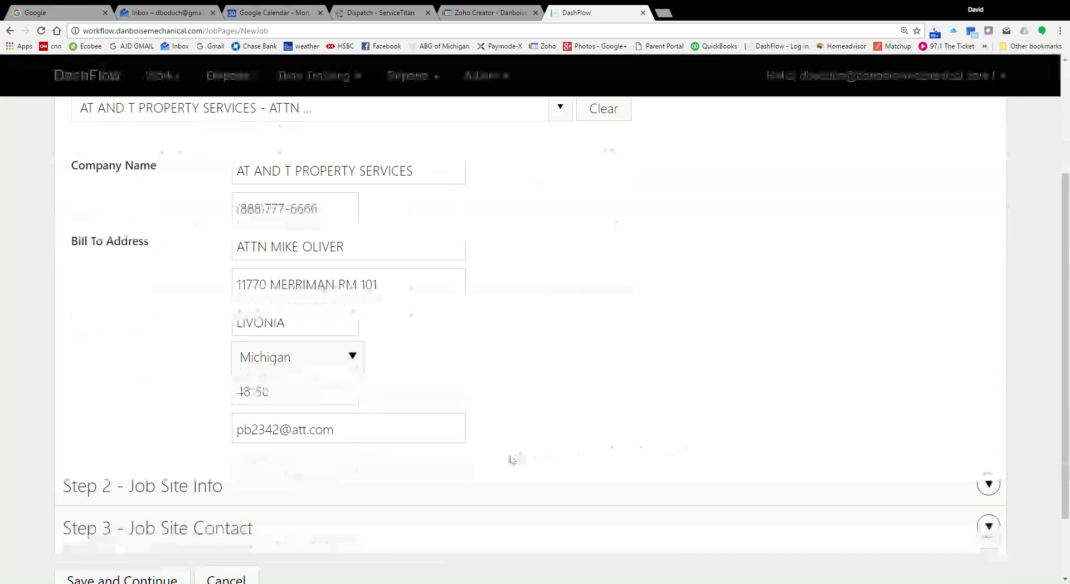
pyautogui.moveTo(338, 213); pyautogui.dragTo(215, 215)
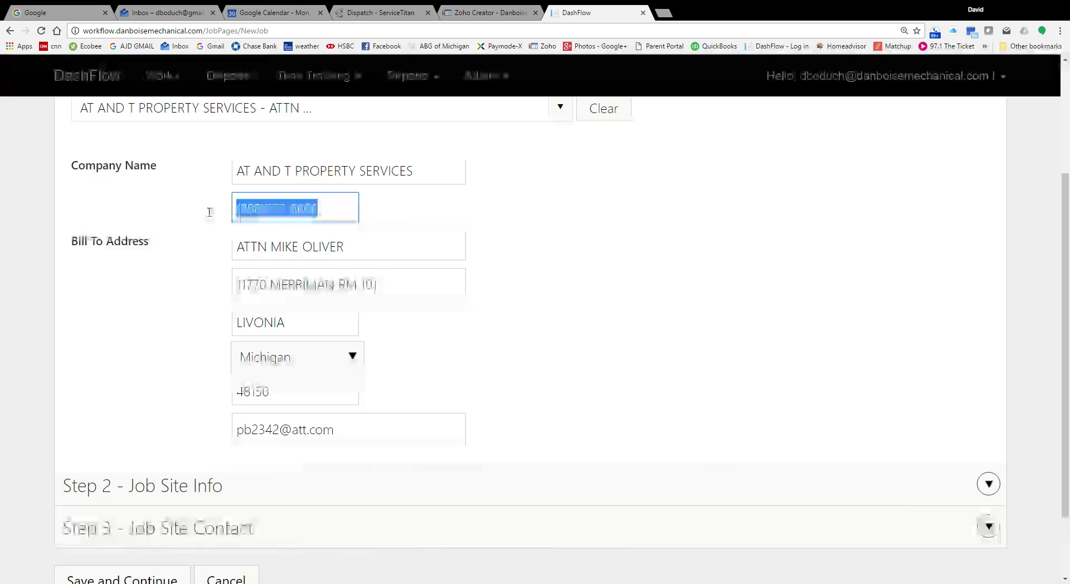
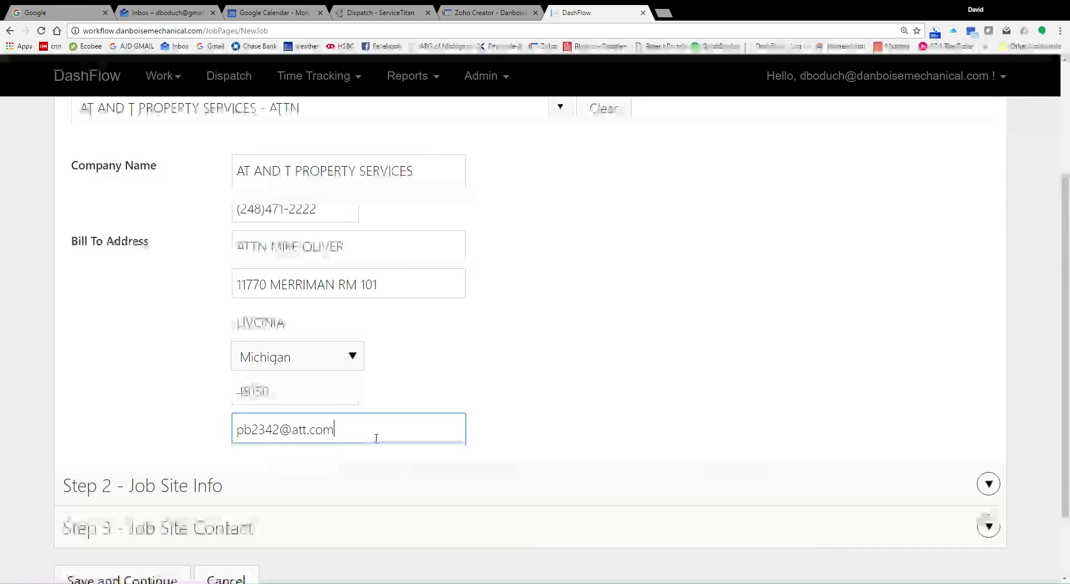
# Step: Trim the billing e-mail field back to a single address
pyautogui.write(', mo')
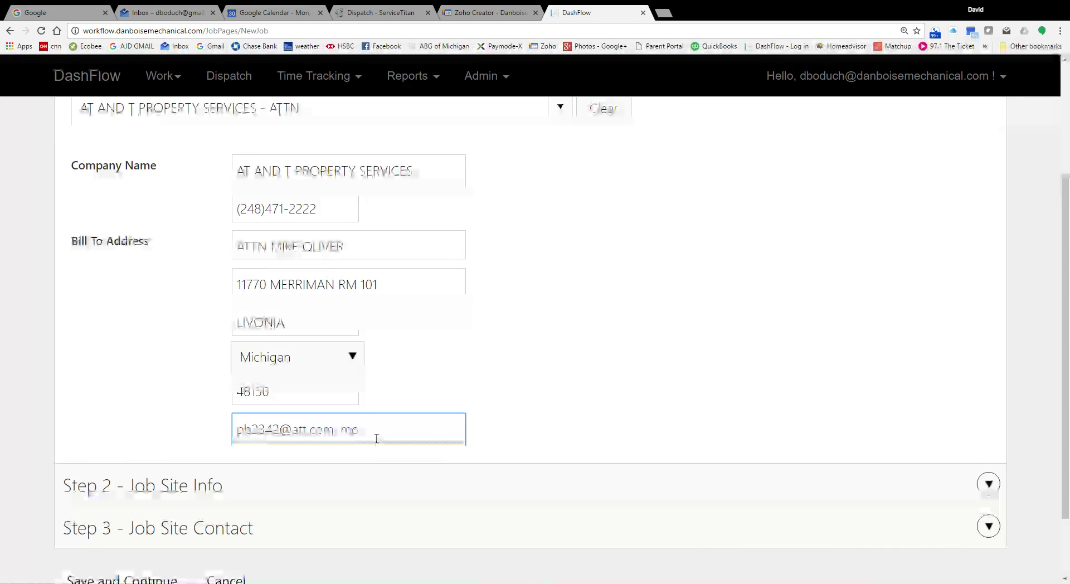
pyautogui.press('BackSpace')
pyautogui.press('BackSpace')
pyautogui.press('BackSpace')
pyautogui.press('BackSpace')
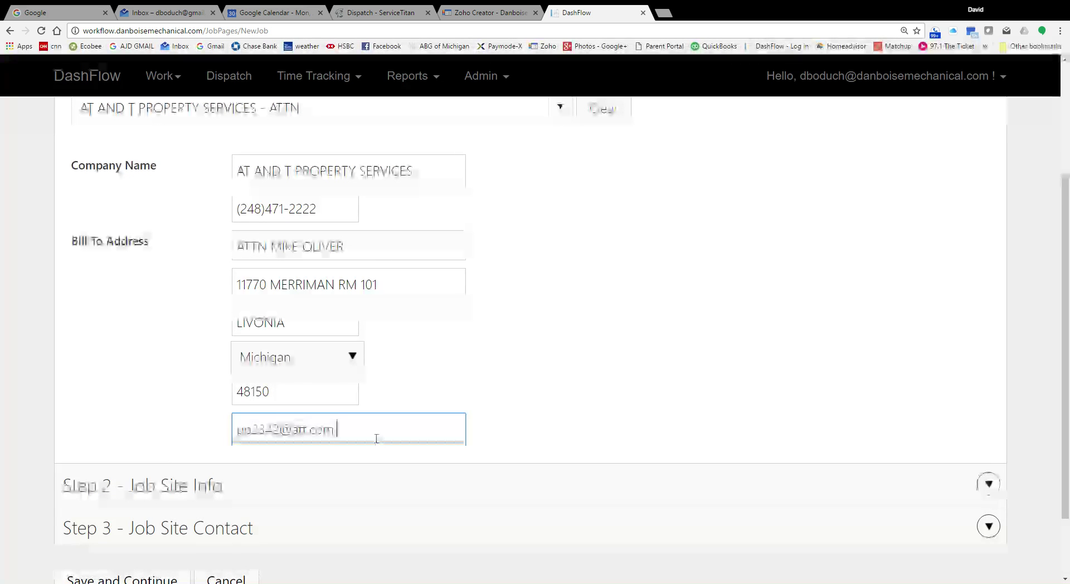
pyautogui.click(549, 401)
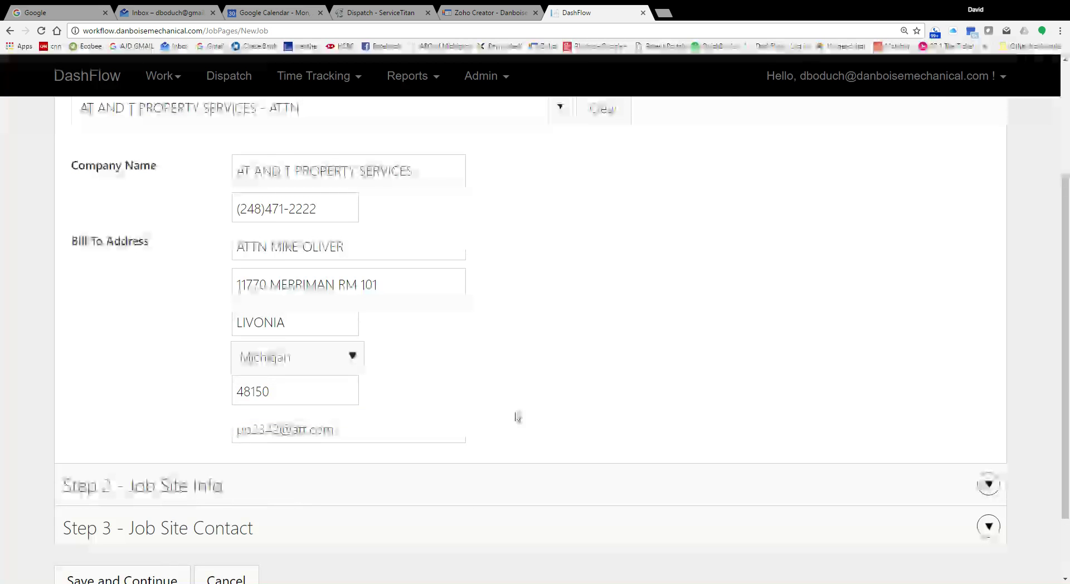
pyautogui.scroll(-2, 517, 417)
pyautogui.scroll(5, 518, 417)
pyautogui.scroll(-2, 518, 417)
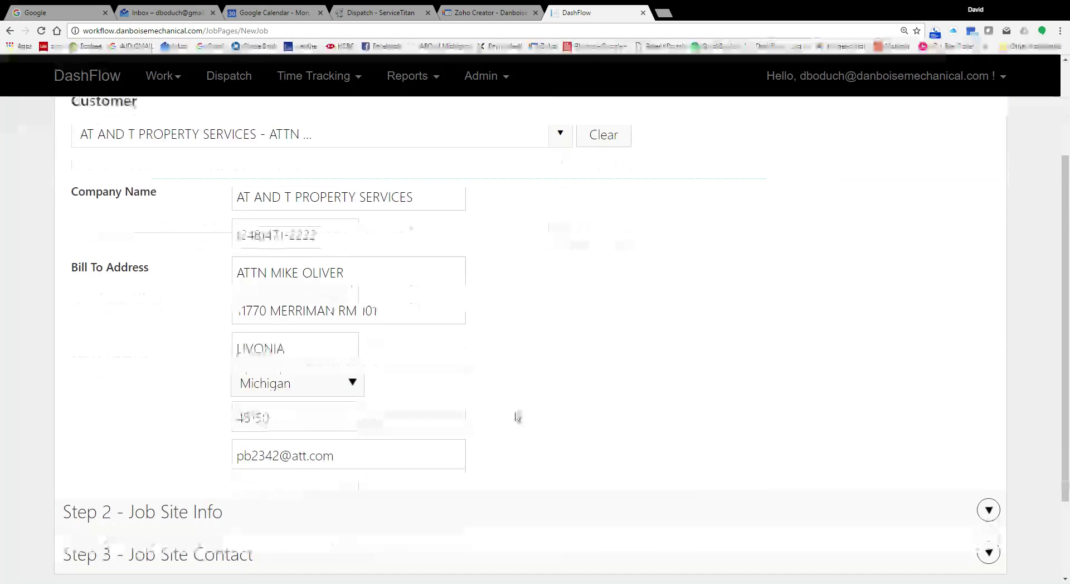
pyautogui.scroll(2, 518, 417)
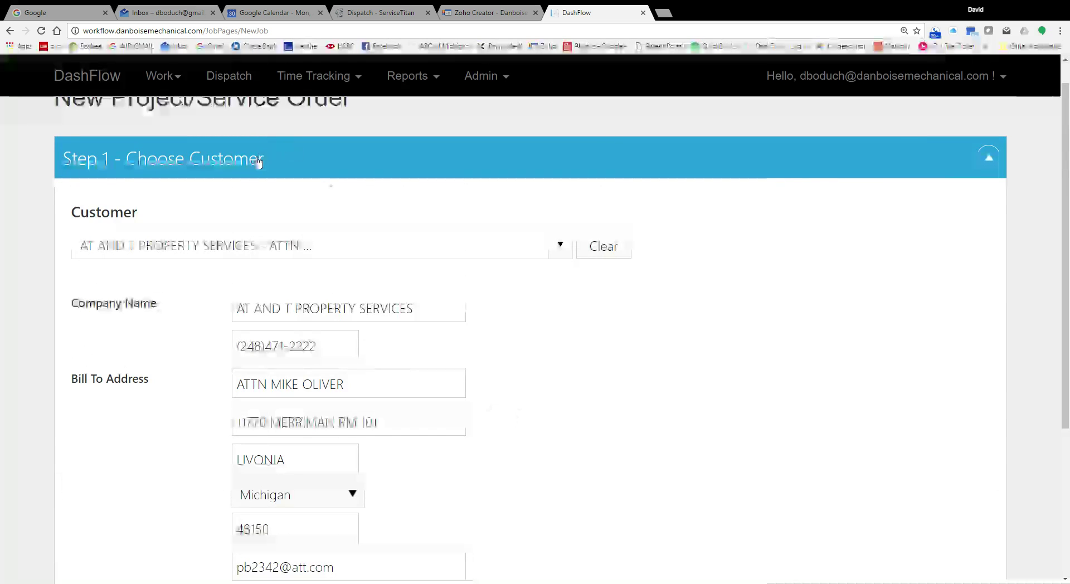
# Step: Review the customer details, leaving Step 1 collapsed and Job Site Info open
pyautogui.click(255, 162)
pyautogui.click(278, 230)
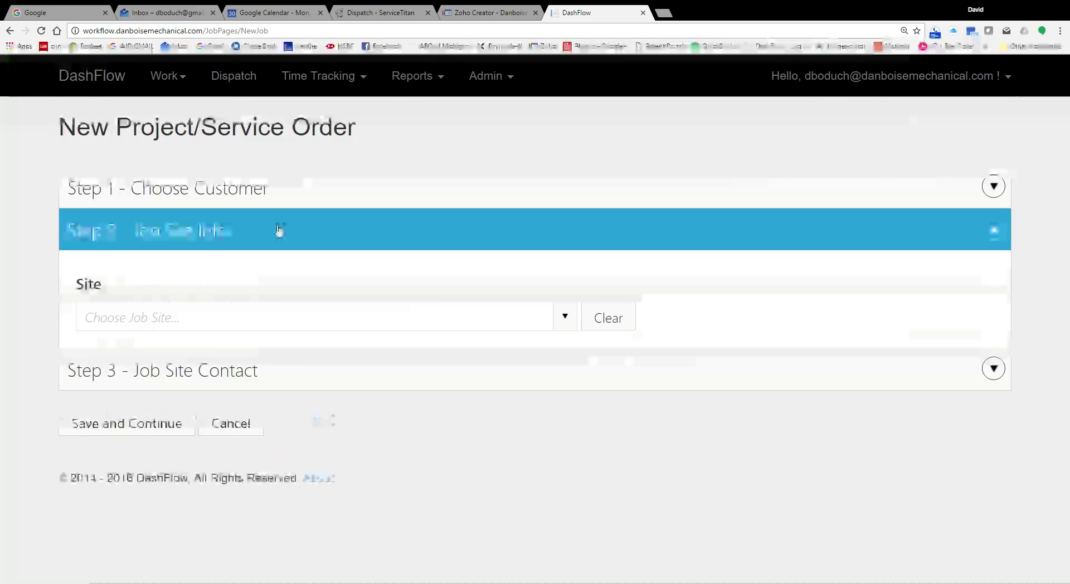
pyautogui.click(280, 203)
pyautogui.scroll(-6, 301, 284)
pyautogui.scroll(8, 307, 291)
pyautogui.click(312, 184)
pyautogui.click(329, 199)
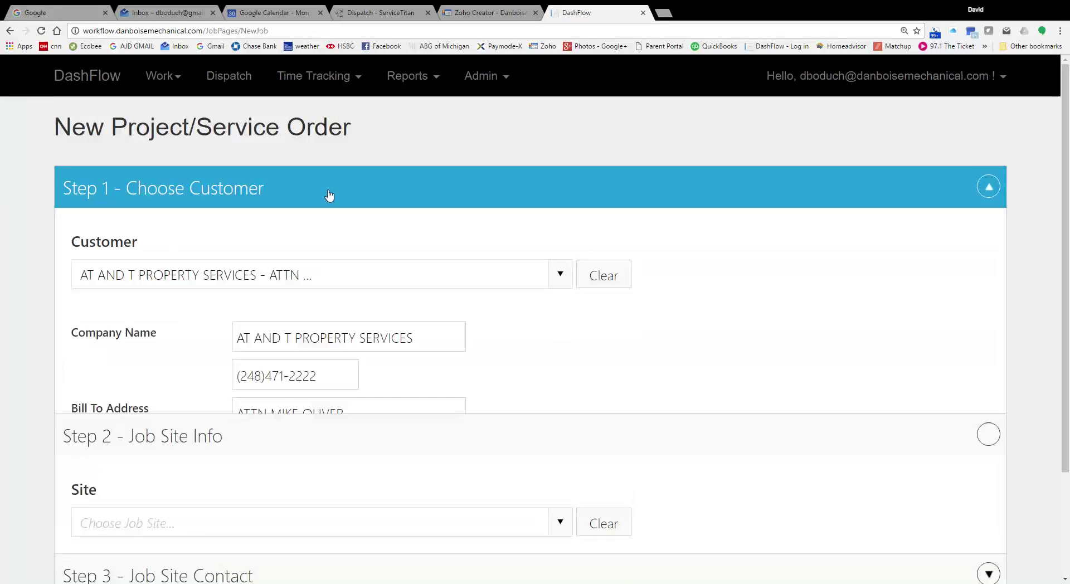
pyautogui.click(330, 195)
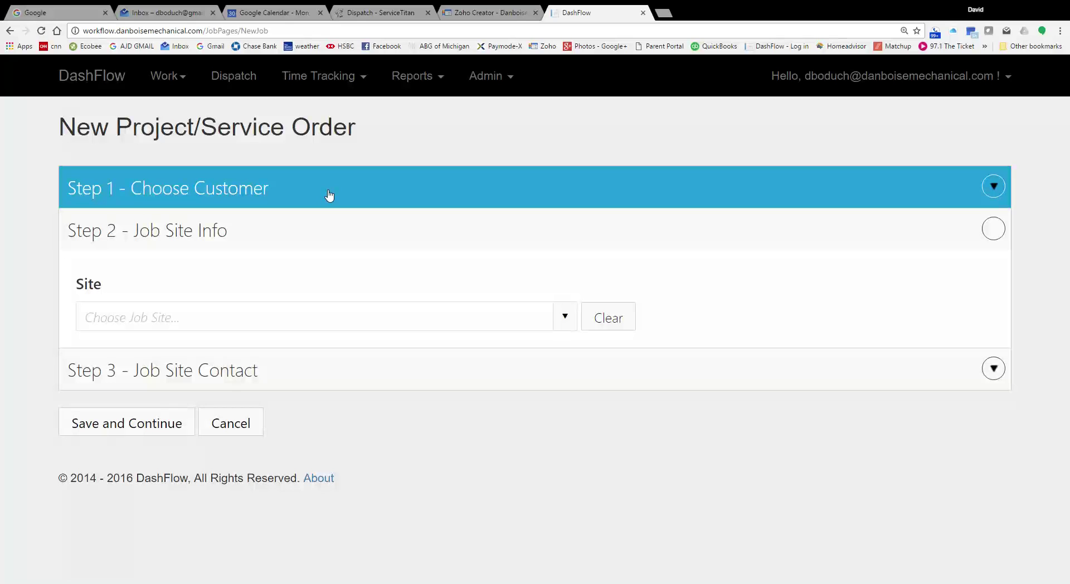
pyautogui.click(329, 196)
pyautogui.click(329, 195)
pyautogui.click(571, 319)
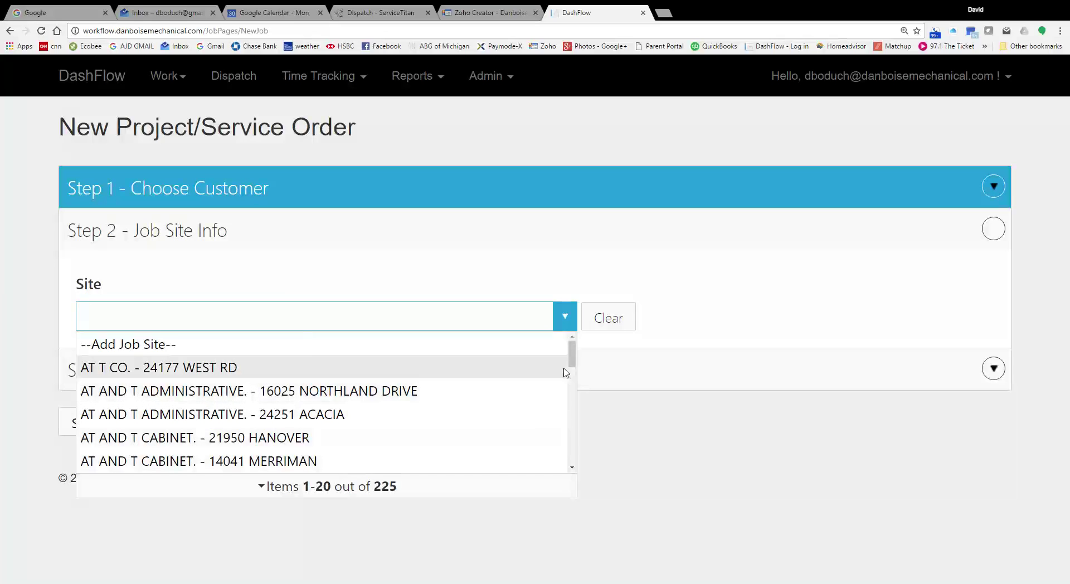
pyautogui.moveTo(572, 361); pyautogui.dragTo(586, 477)
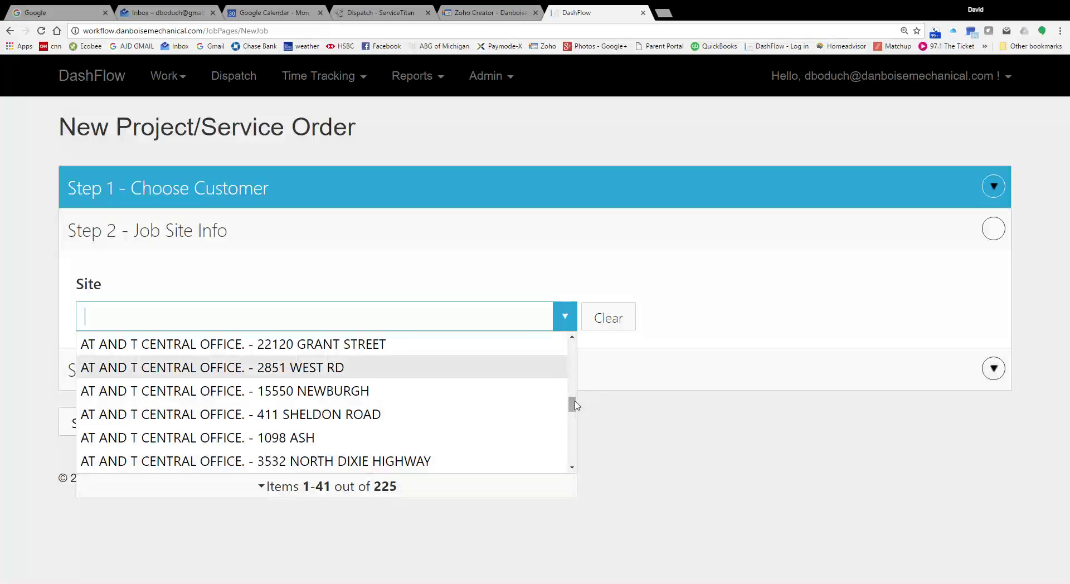
pyautogui.moveTo(572, 406); pyautogui.dragTo(573, 468)
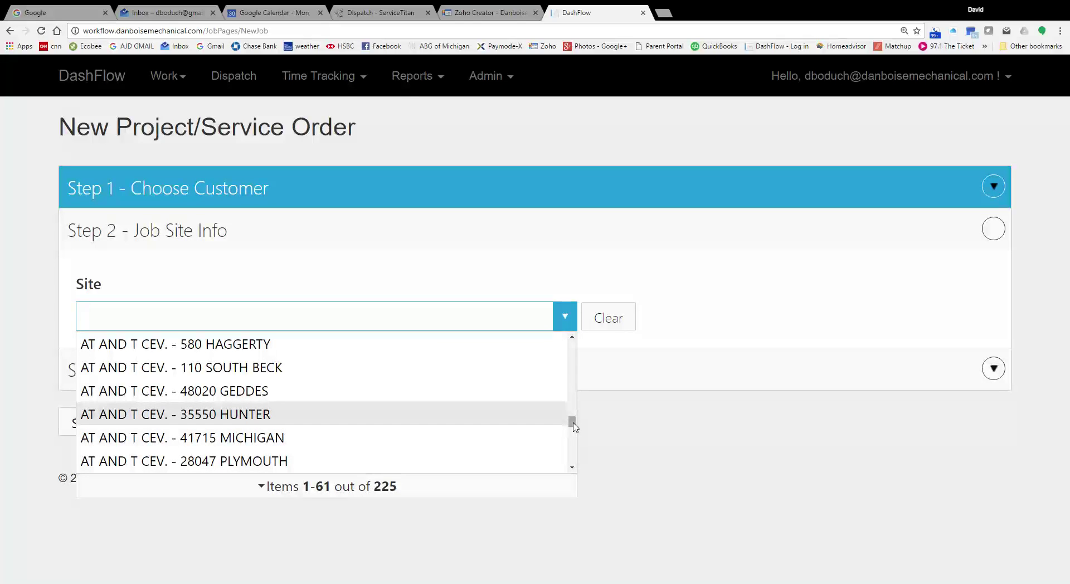
pyautogui.moveTo(574, 427); pyautogui.dragTo(575, 350)
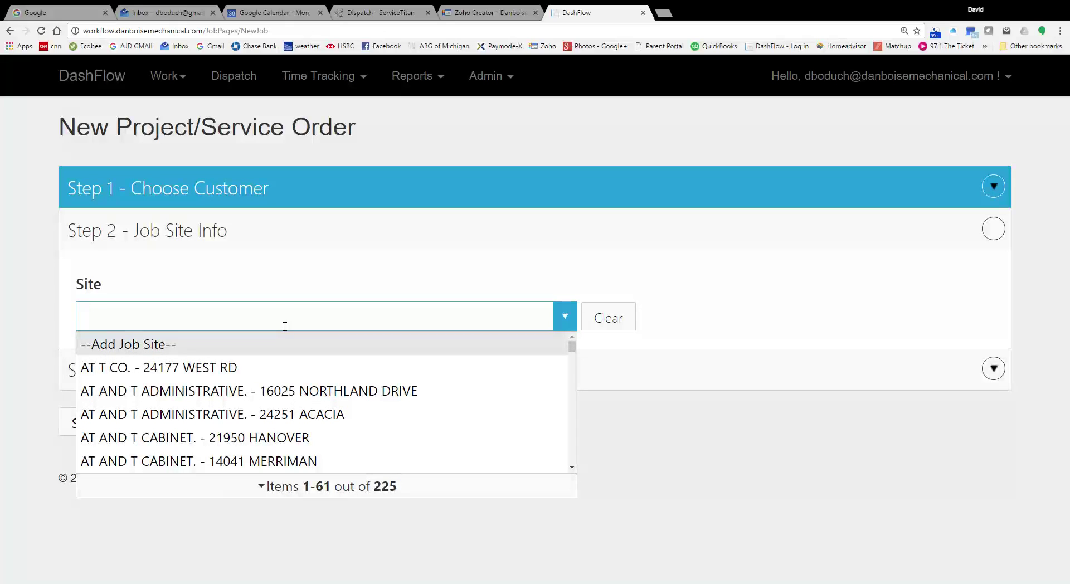
pyautogui.write('10')
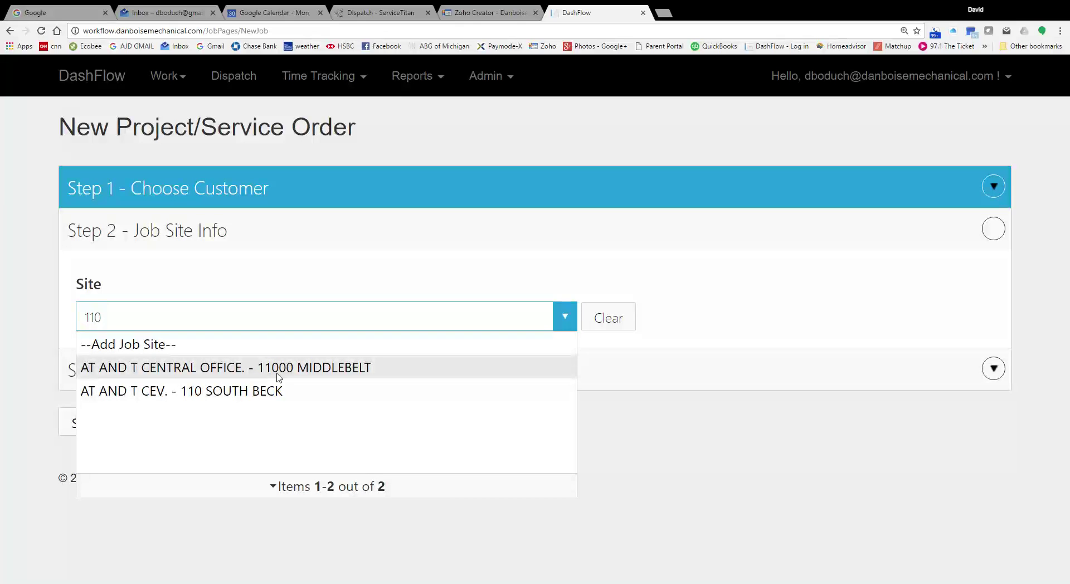
pyautogui.write('00')
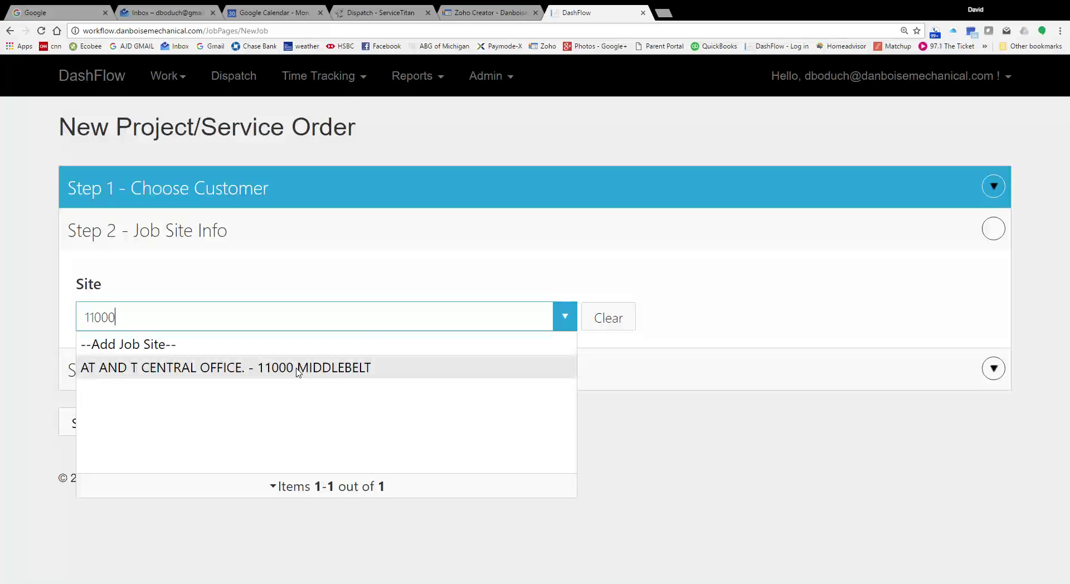
pyautogui.click(298, 371)
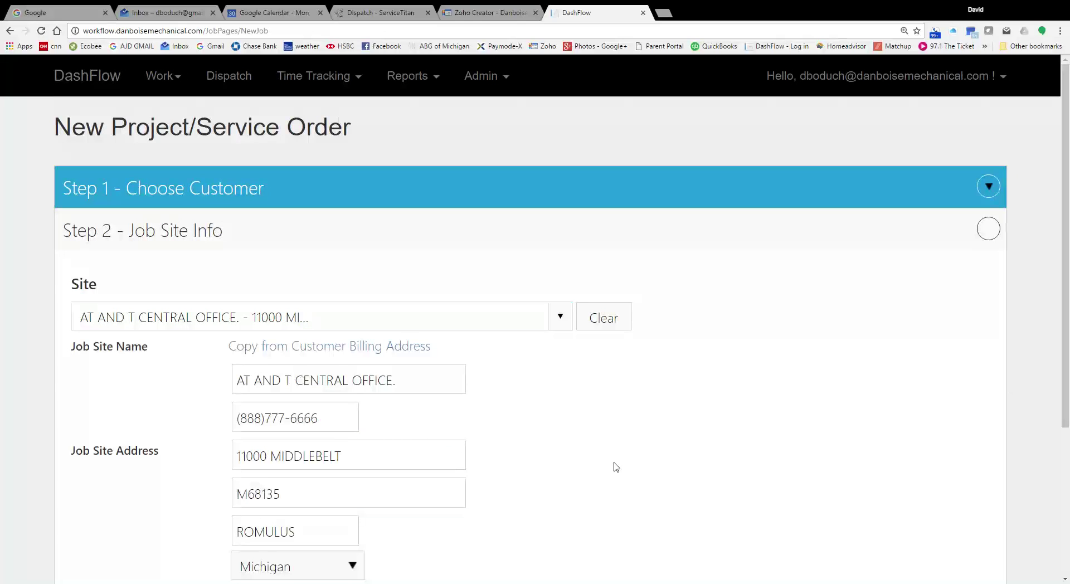
pyautogui.scroll(-3, 616, 467)
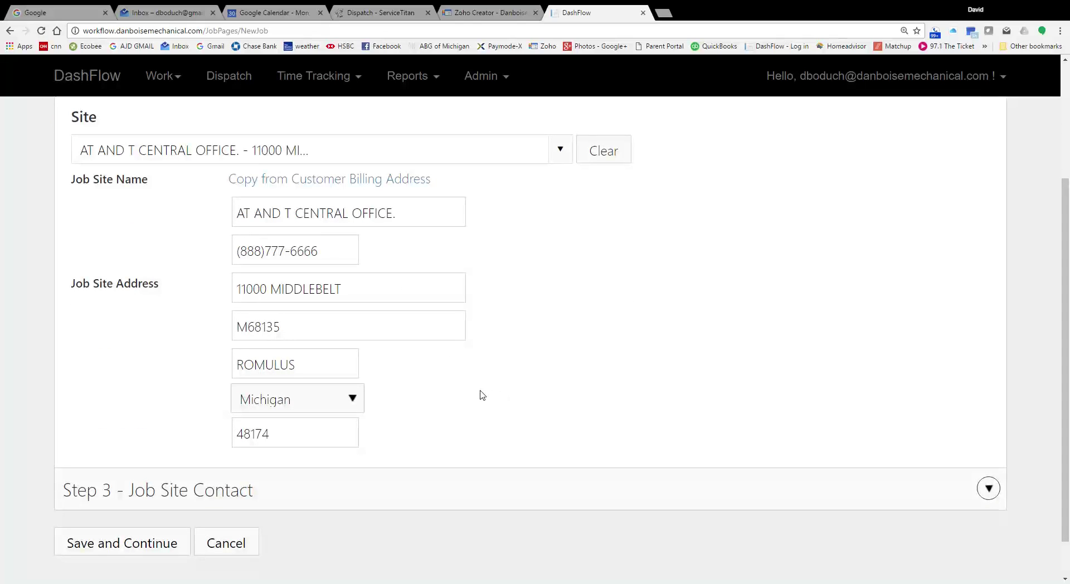
pyautogui.scroll(3, 481, 397)
# Step: In Step 3, pick the individual person, not the generic AT AND T entry, as Job Contact
pyautogui.click(289, 172)
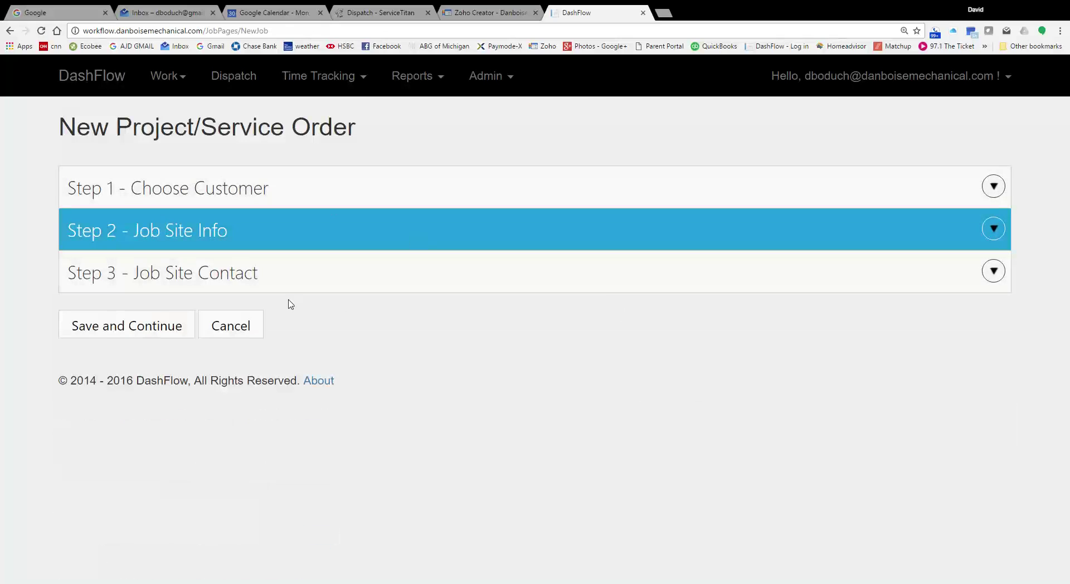
pyautogui.click(258, 270)
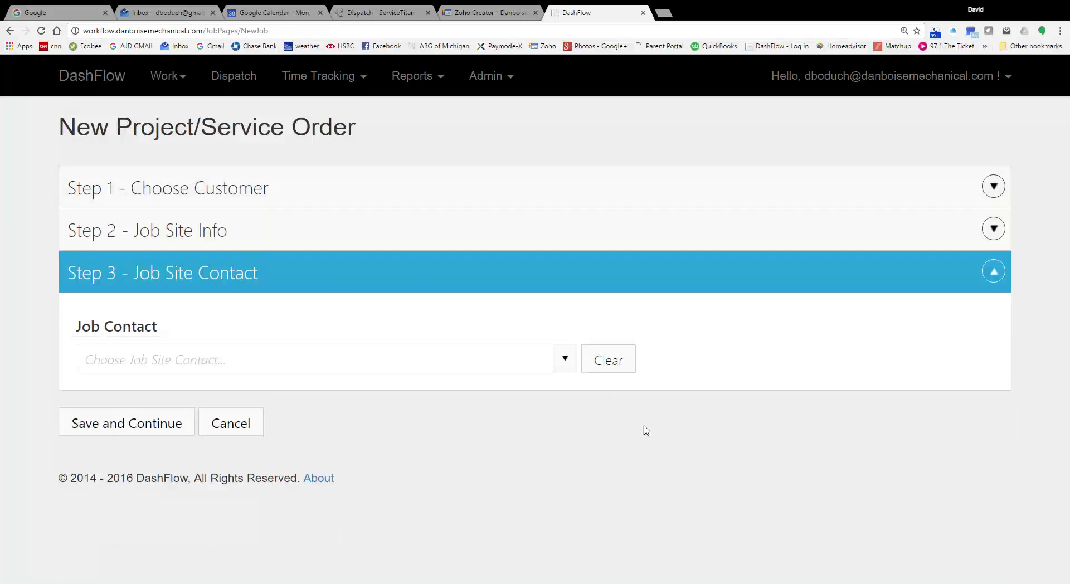
pyautogui.click(561, 368)
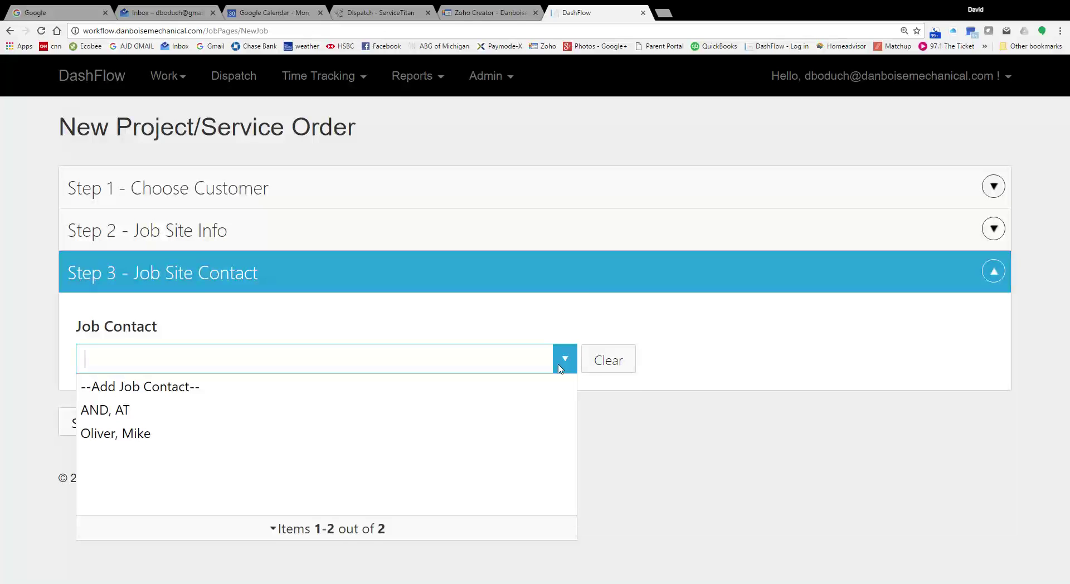
pyautogui.click(115, 438)
pyautogui.scroll(-2, 490, 449)
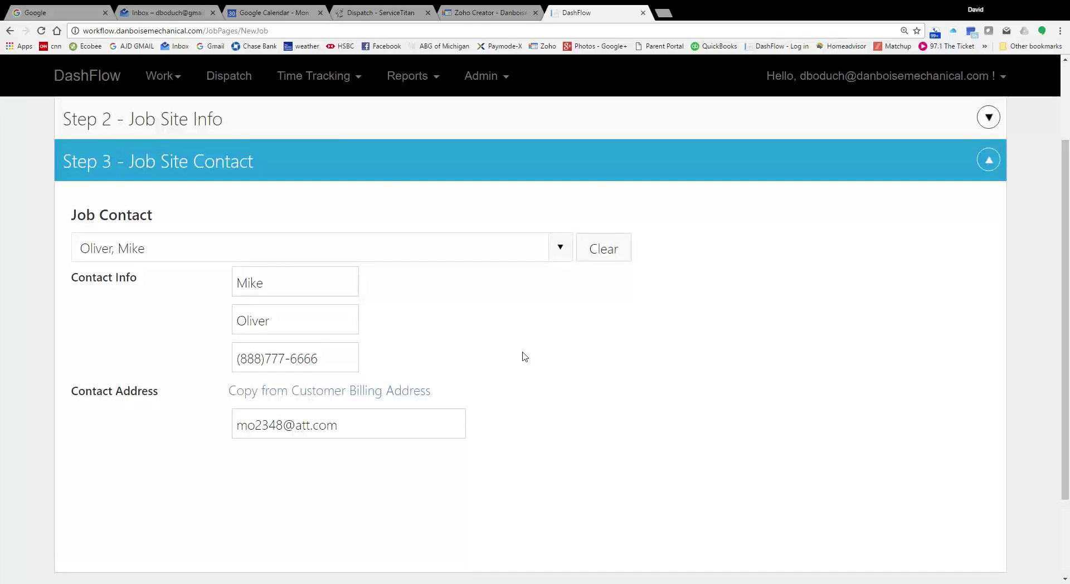
pyautogui.scroll(-1, 524, 357)
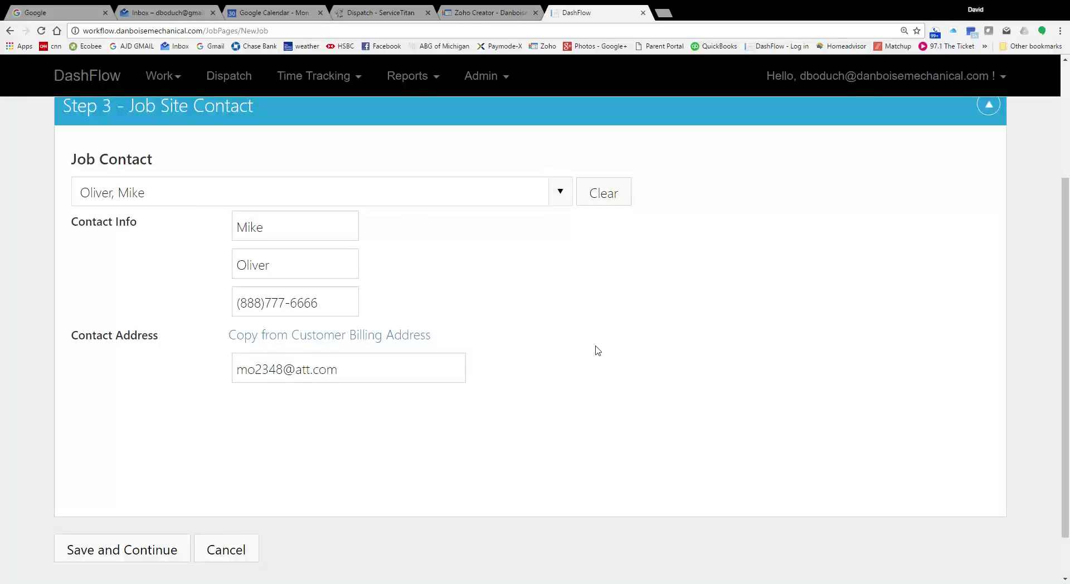
pyautogui.scroll(2, 501, 312)
pyautogui.click(370, 231)
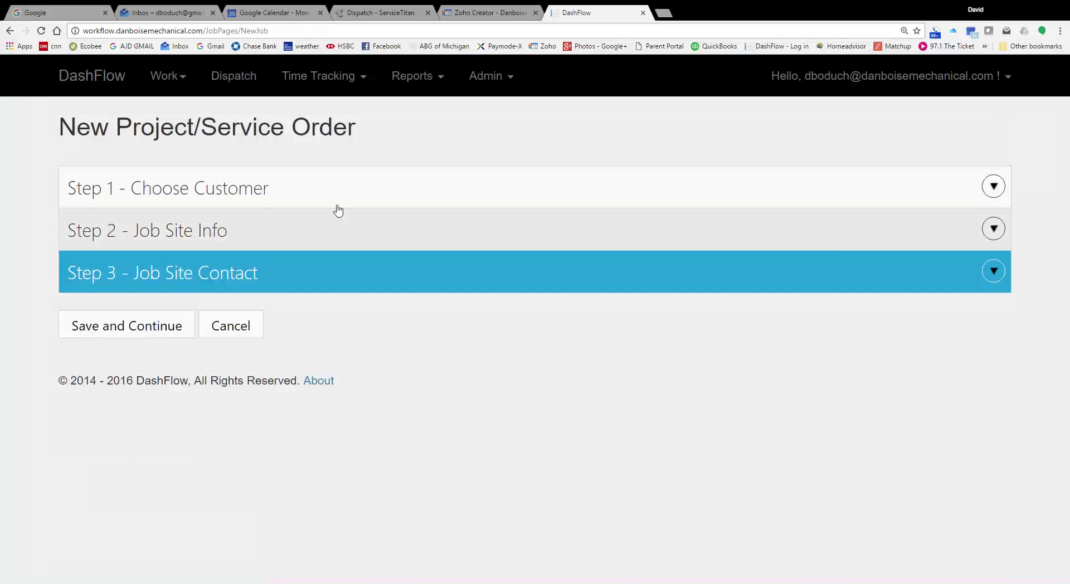
# Step: Review the customer, job site and contact steps, then save and continue to Job Setup
pyautogui.click(344, 187)
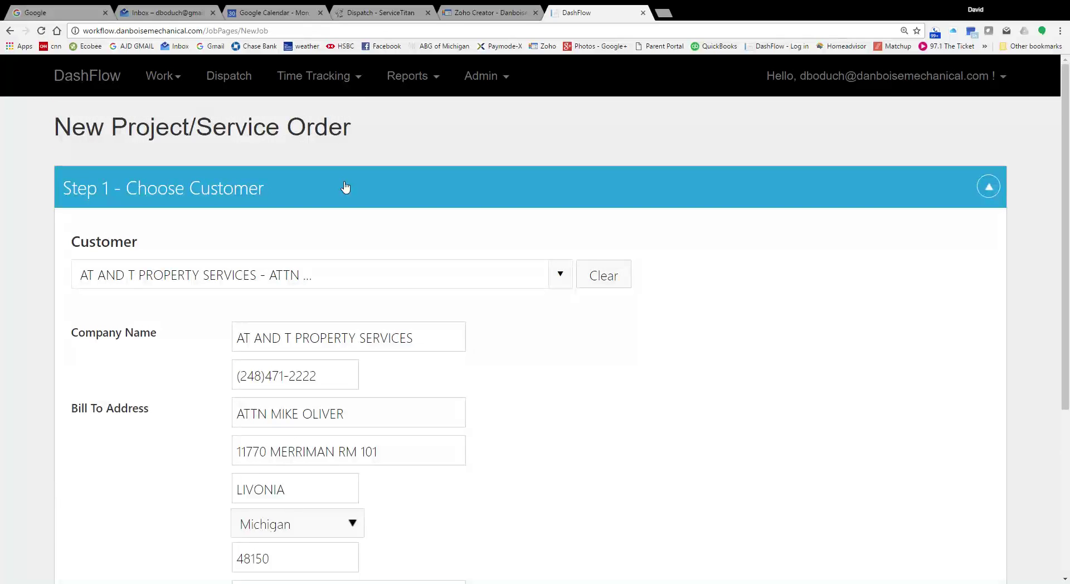
pyautogui.click(346, 186)
pyautogui.click(347, 229)
pyautogui.scroll(-2, 347, 231)
pyautogui.scroll(2, 349, 232)
pyautogui.click(337, 220)
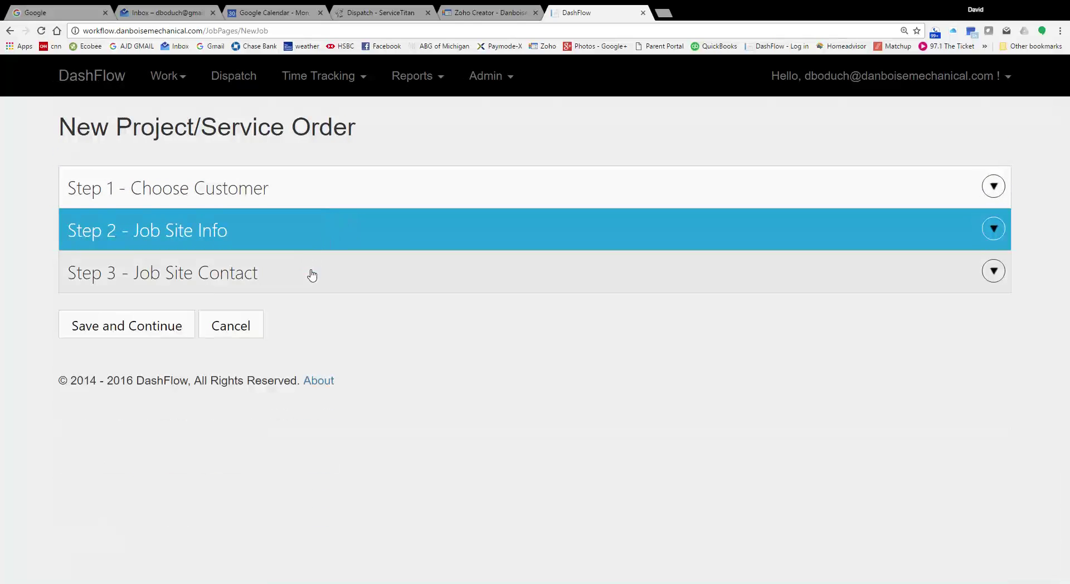
pyautogui.click(312, 275)
pyautogui.scroll(-2, 314, 278)
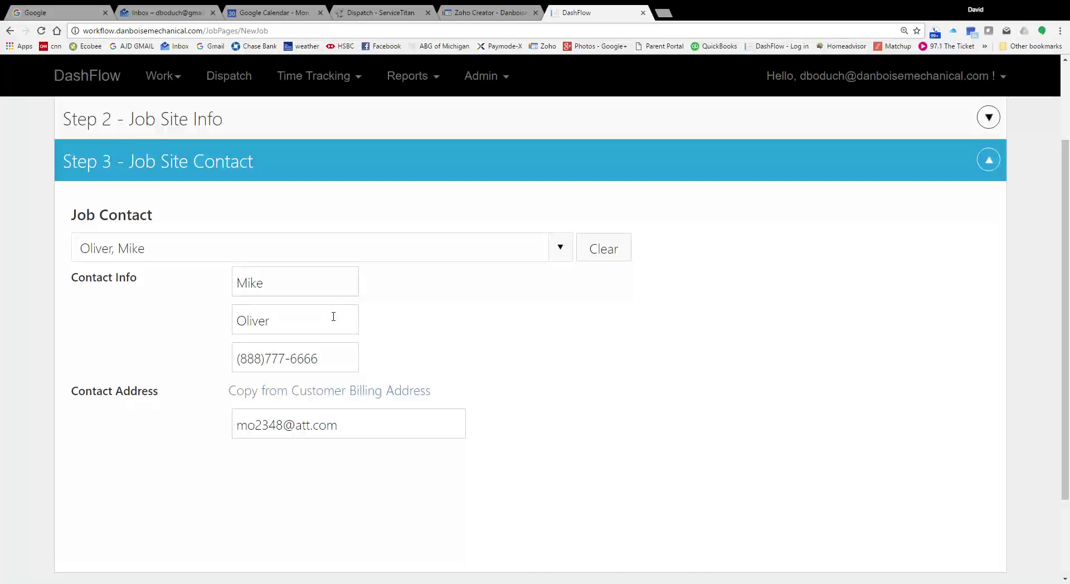
pyautogui.click(413, 163)
pyautogui.click(115, 329)
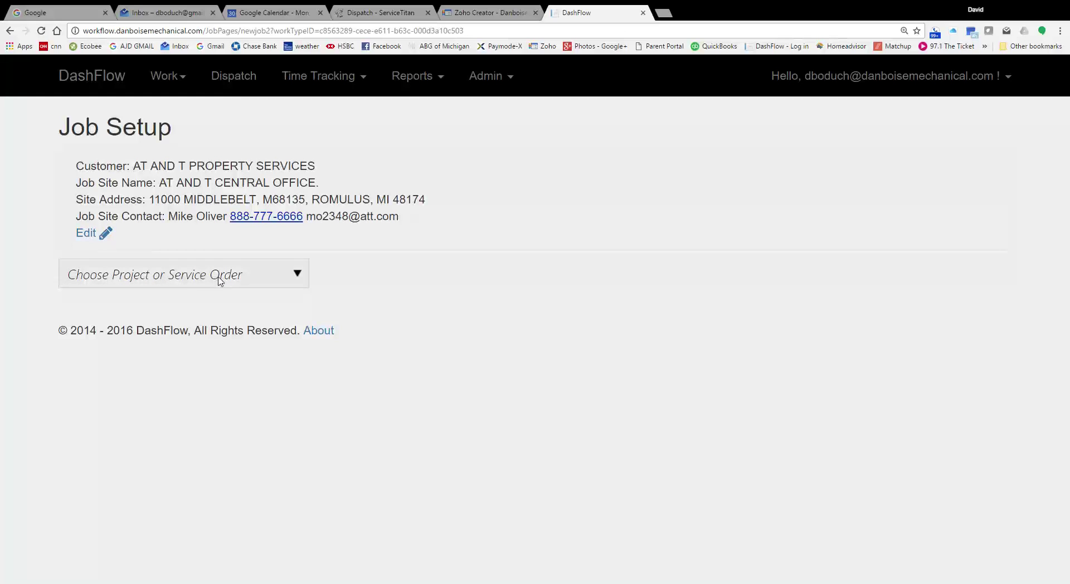
# Step: Set 'Choose Project or Service Order' to Service Order
pyautogui.click(284, 275)
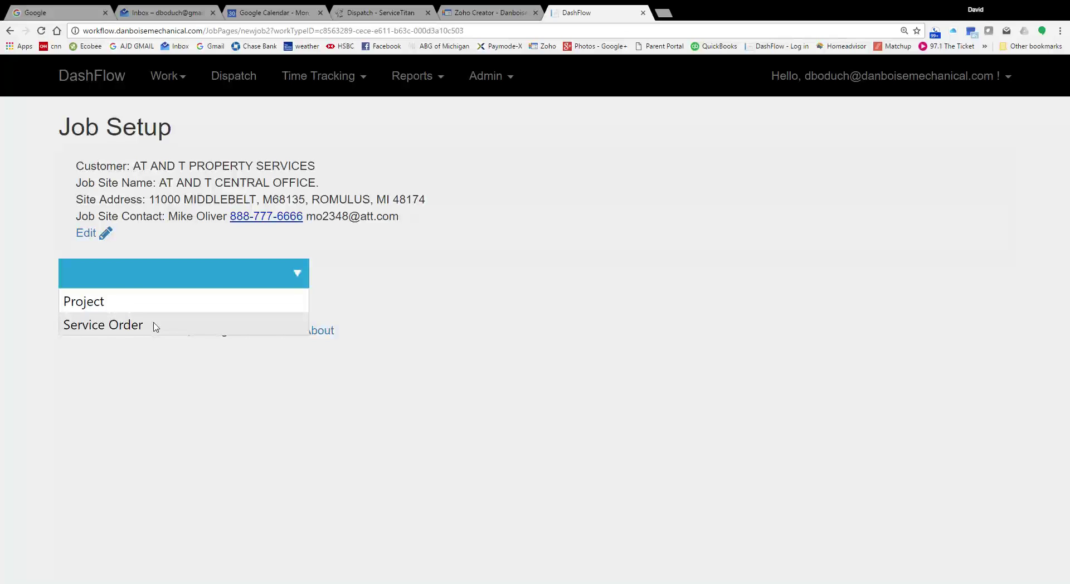
pyautogui.click(156, 327)
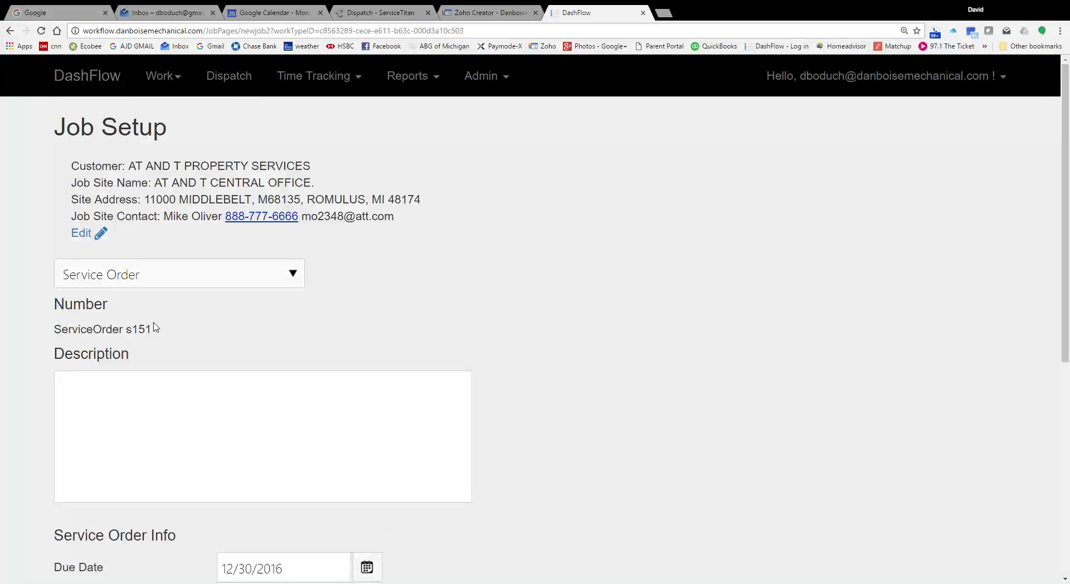
# Step: Enter the description 'Location has no heat. Alarms going off.'
pyautogui.click(264, 442)
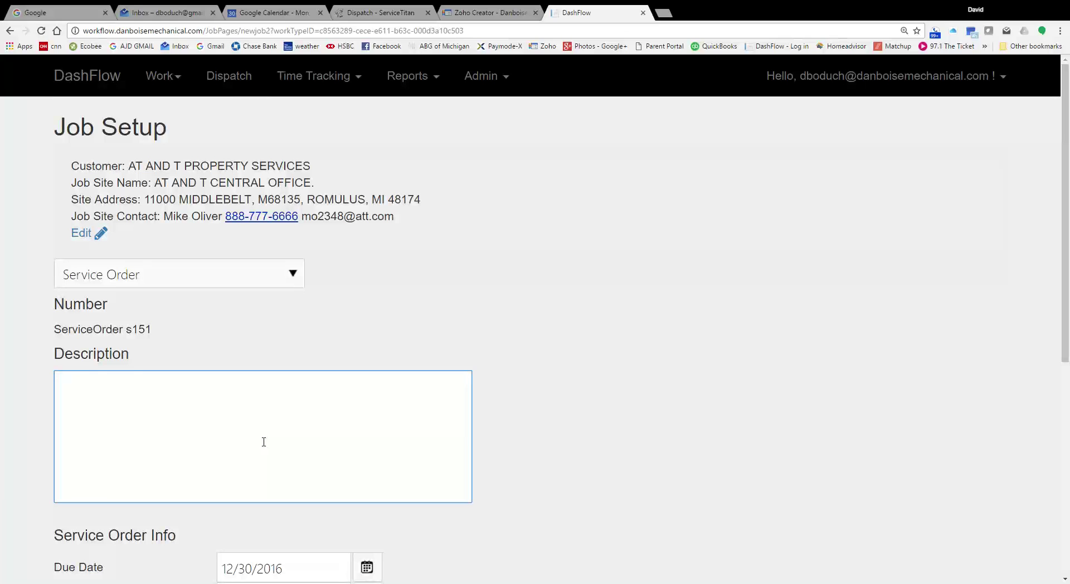
pyautogui.write('Customer')
pyautogui.press('BackSpace')
pyautogui.press('BackSpace')
pyautogui.press('BackSpace')
pyautogui.press('BackSpace')
pyautogui.press('BackSpace')
pyautogui.press('BackSpace')
pyautogui.press('BackSpace')
pyautogui.press('BackSpace')
pyautogui.write('Location has no heat')
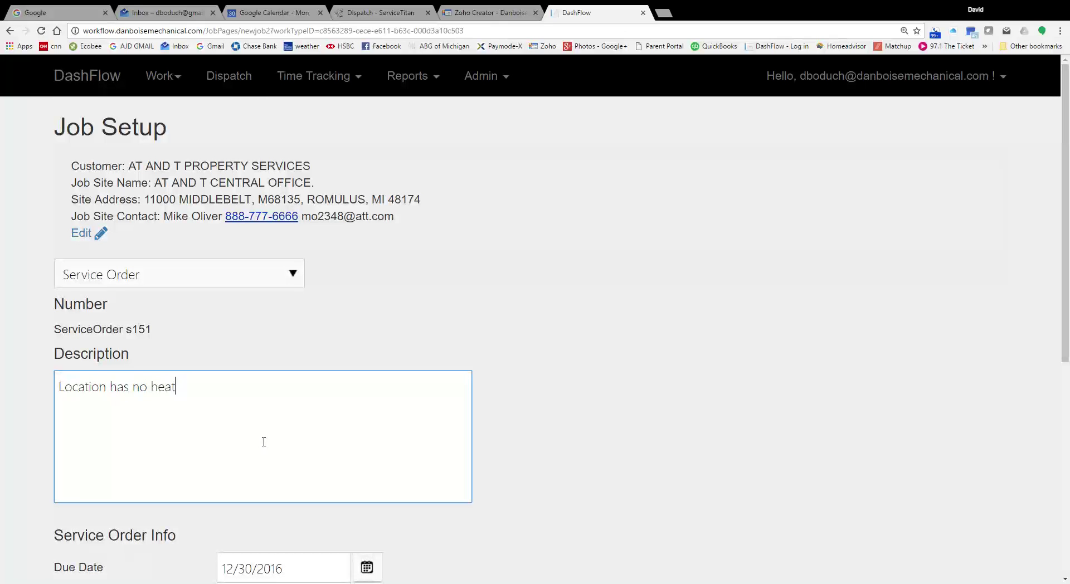
pyautogui.write('.  Alarms going off.')
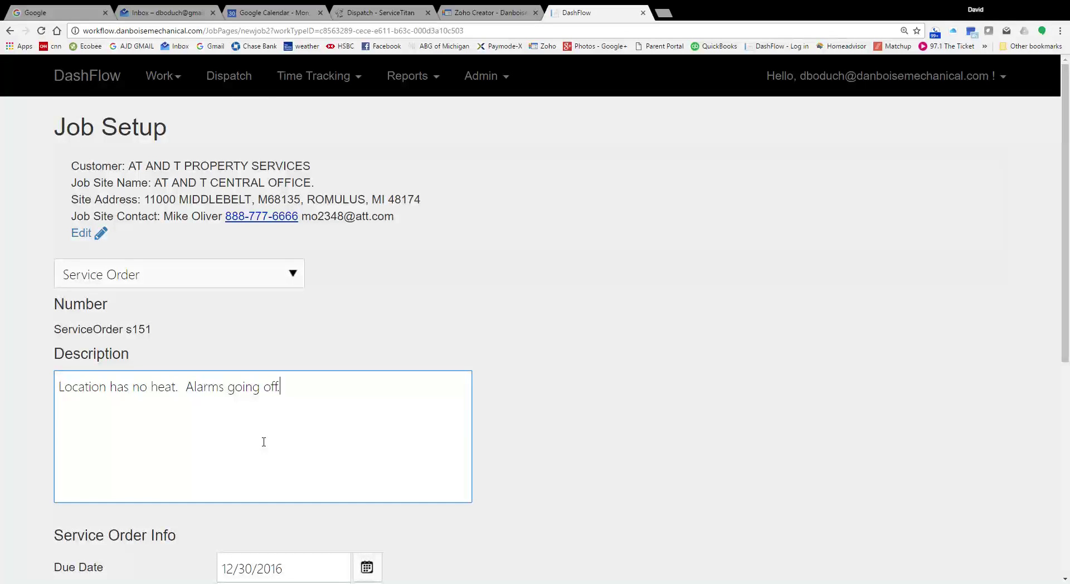
pyautogui.scroll(-2, 263, 442)
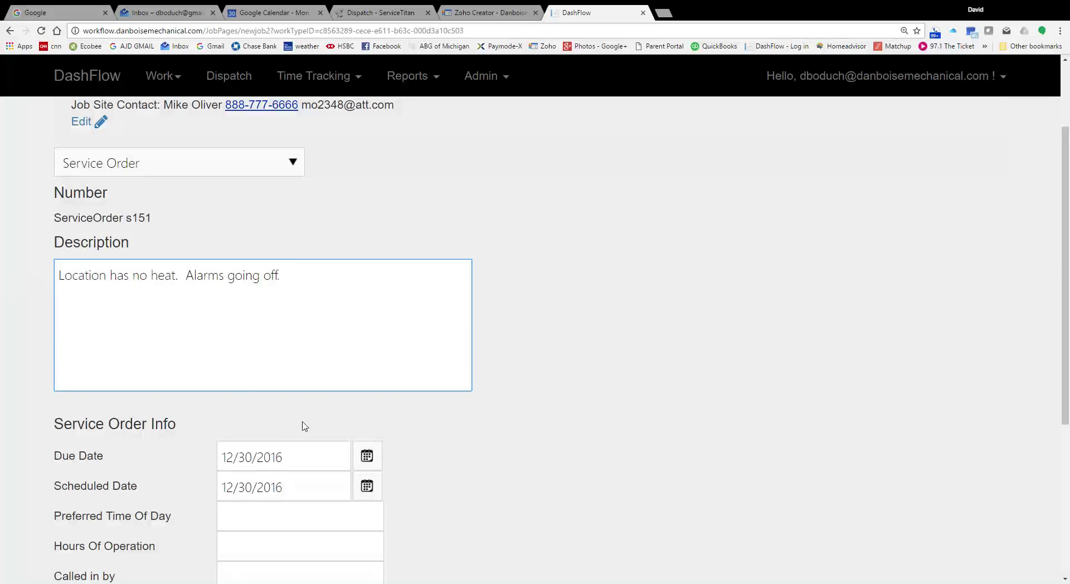
pyautogui.scroll(-2, 311, 429)
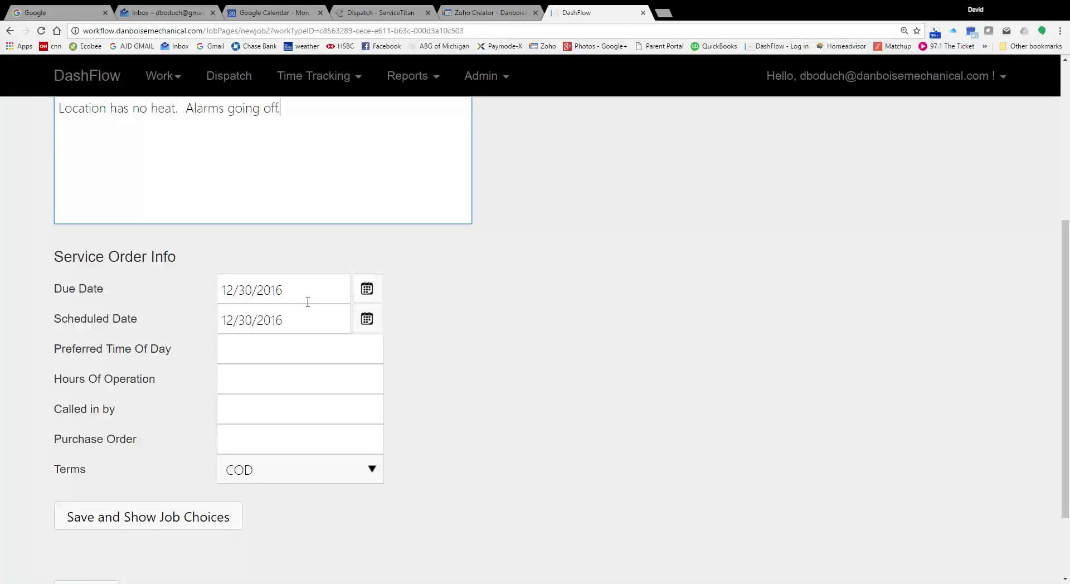
# Step: Pick January 27, 2017 as due date and January 3, 2017 as scheduled date
pyautogui.click(360, 290)
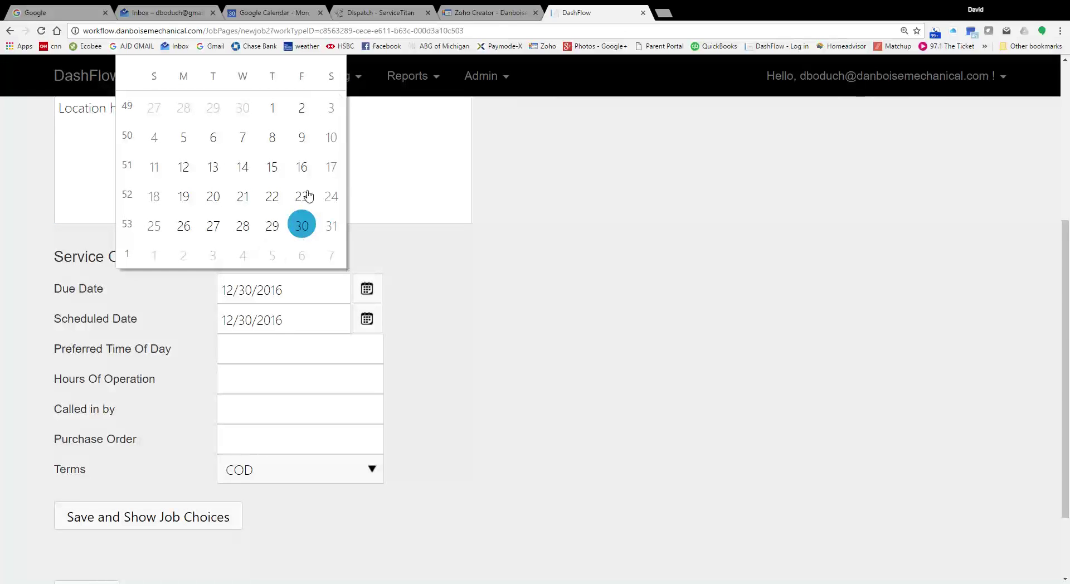
pyautogui.scroll(1, 317, 111)
pyautogui.click(307, 91)
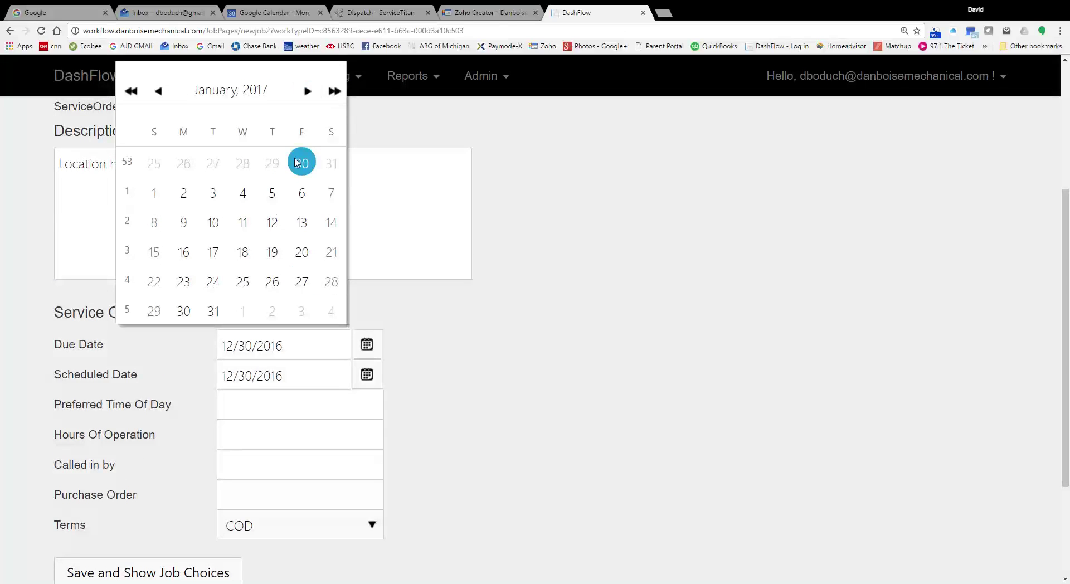
pyautogui.click(301, 282)
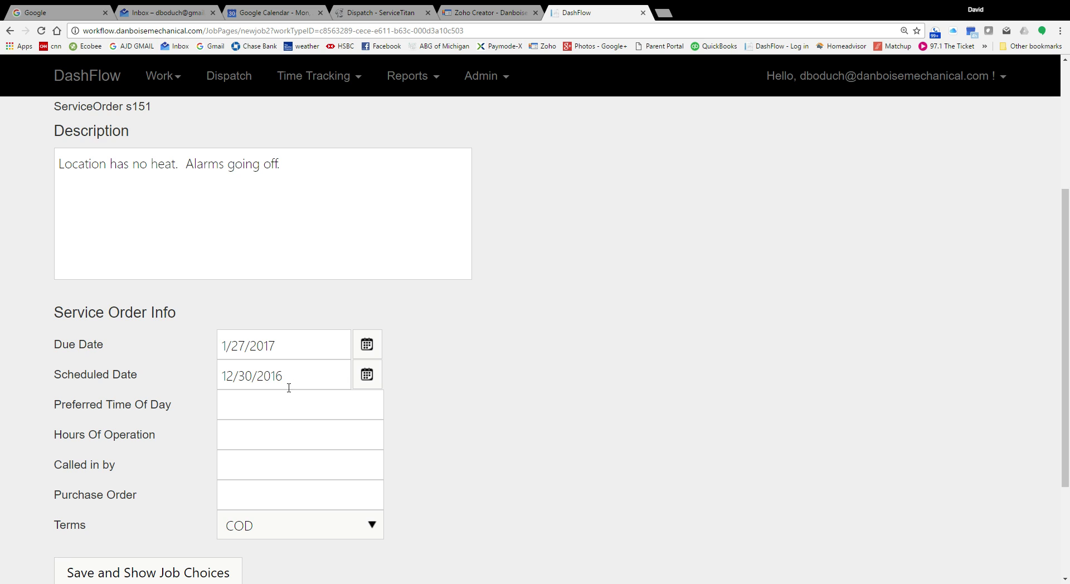
pyautogui.click(378, 383)
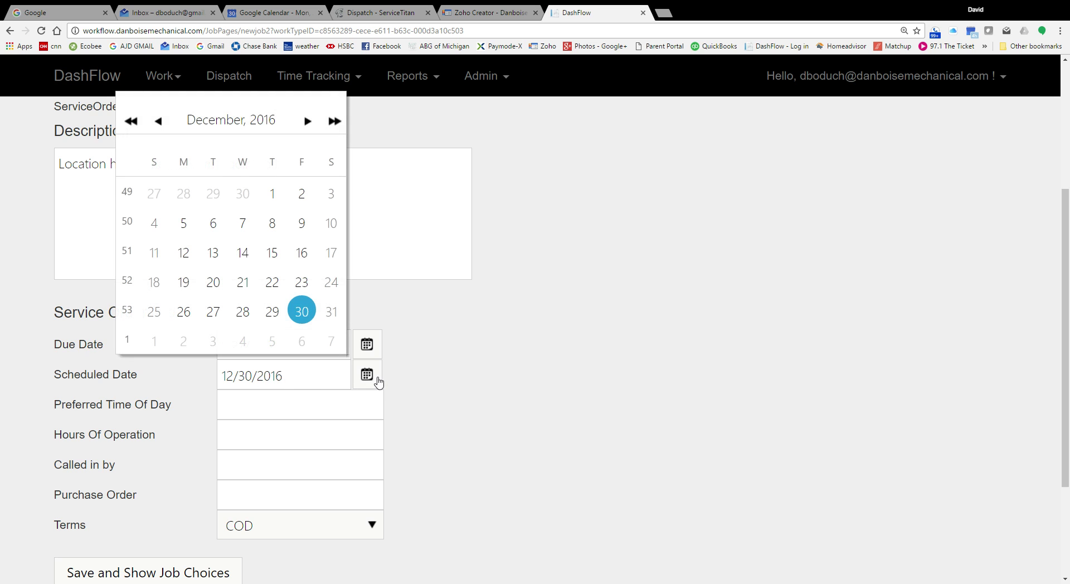
pyautogui.click(219, 346)
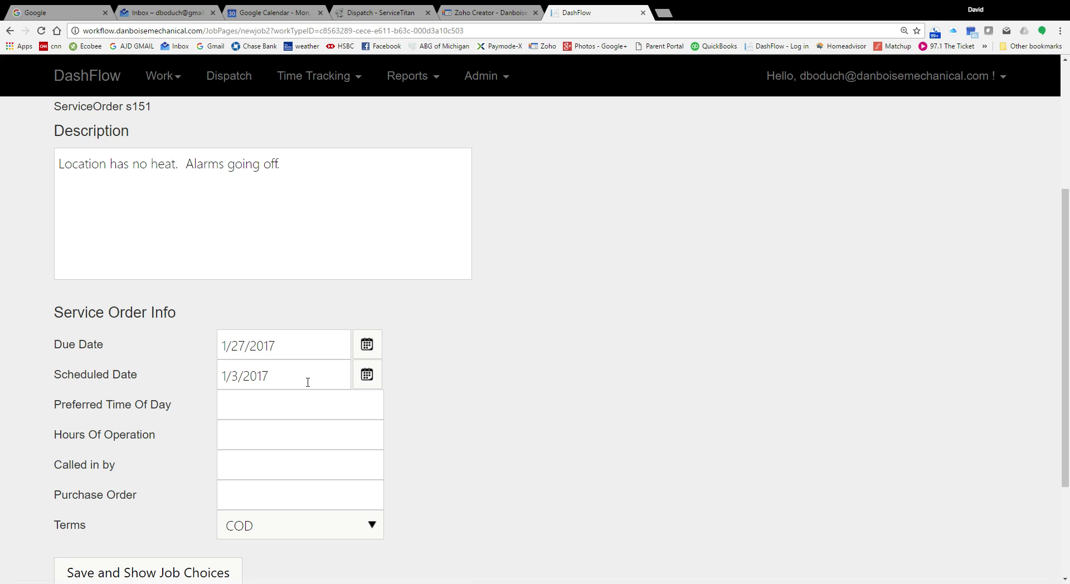
pyautogui.click(308, 411)
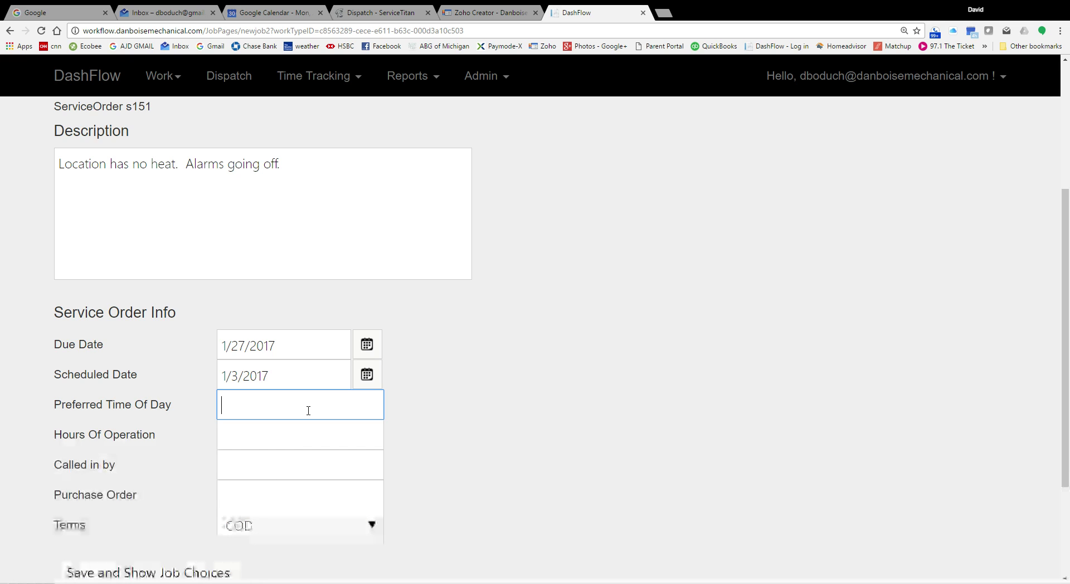
# Step: Set the preferred time of day to AM and hours of operation to 8AM - 5PM
pyautogui.write('After 3pm')
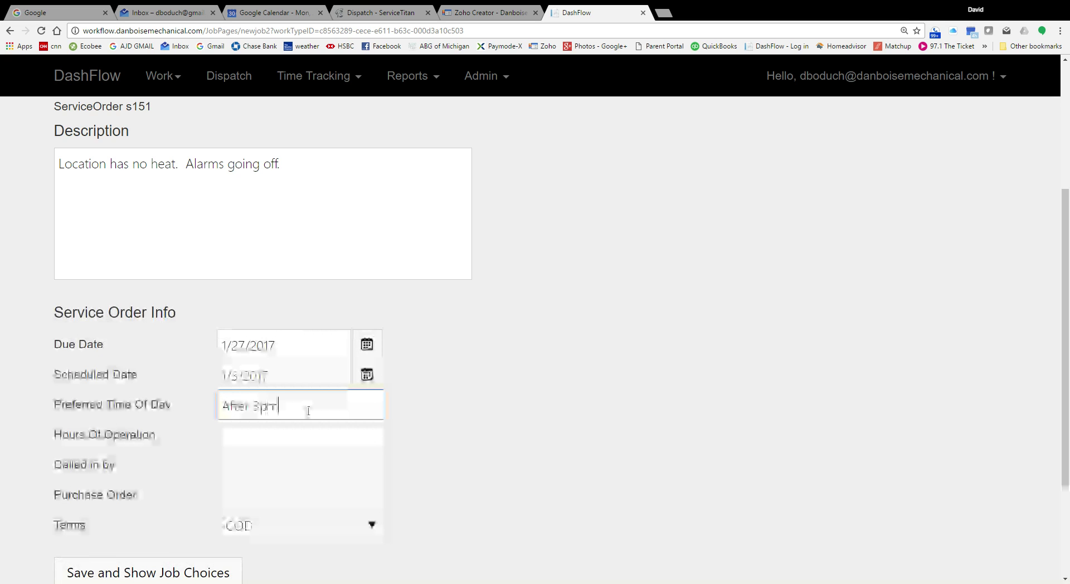
pyautogui.press('BackSpace')
pyautogui.press('BackSpace')
pyautogui.press('BackSpace')
pyautogui.press('BackSpace')
pyautogui.press('BackSpace')
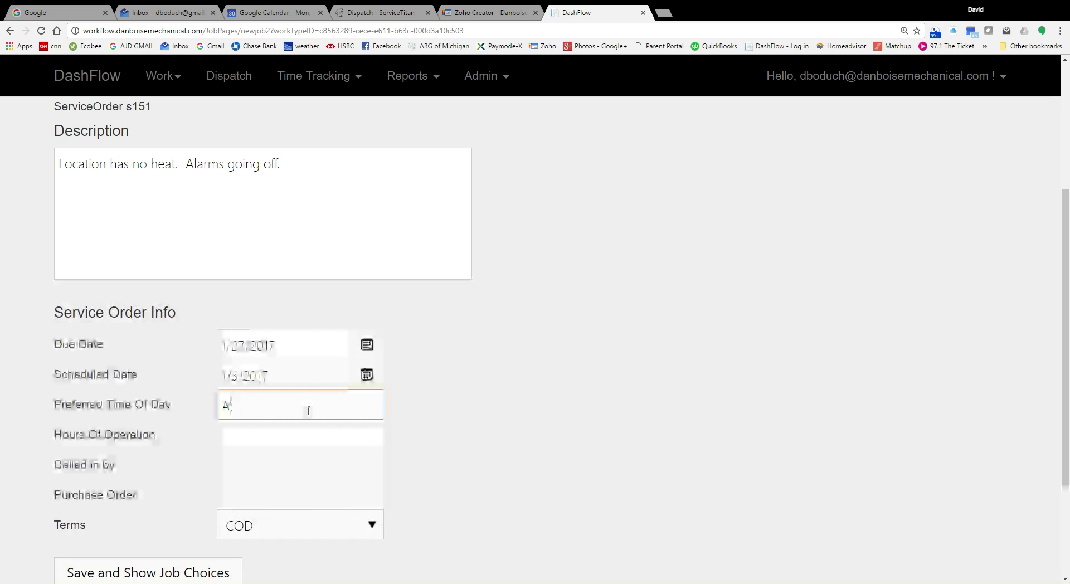
pyautogui.press('Tab')
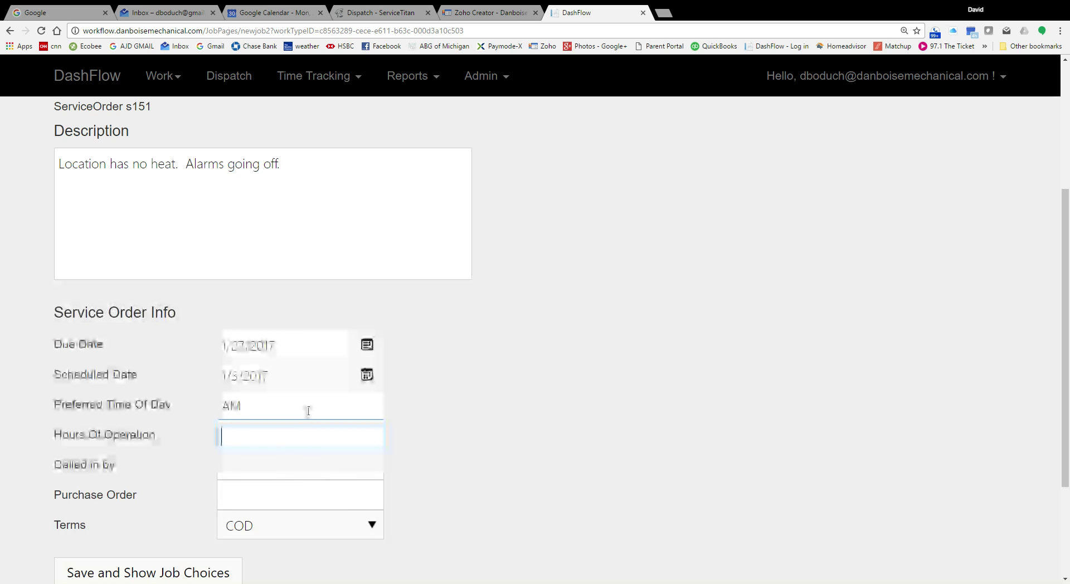
pyautogui.write('8AM - 5PM')
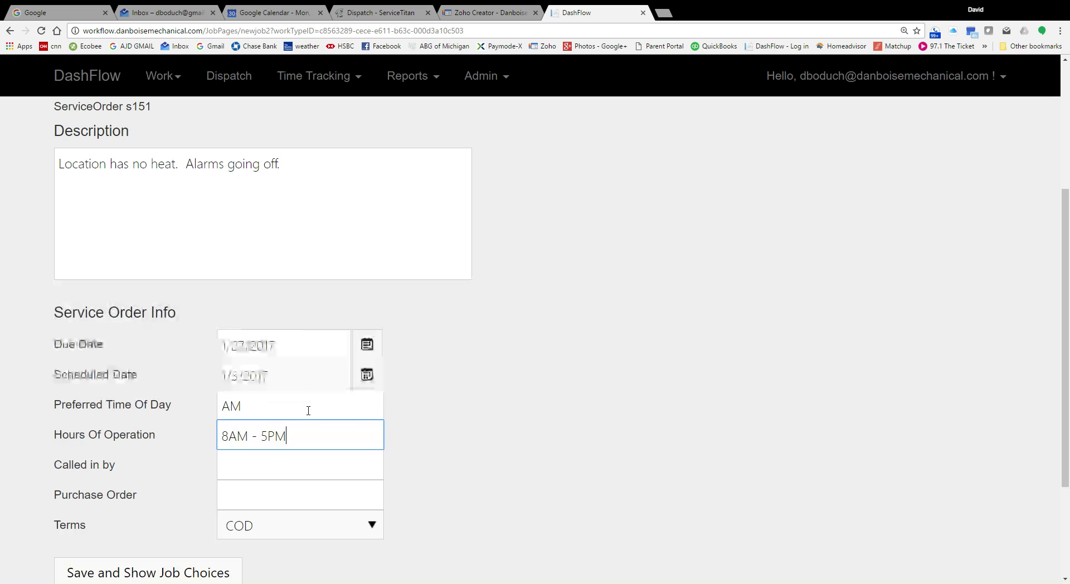
pyautogui.click(295, 477)
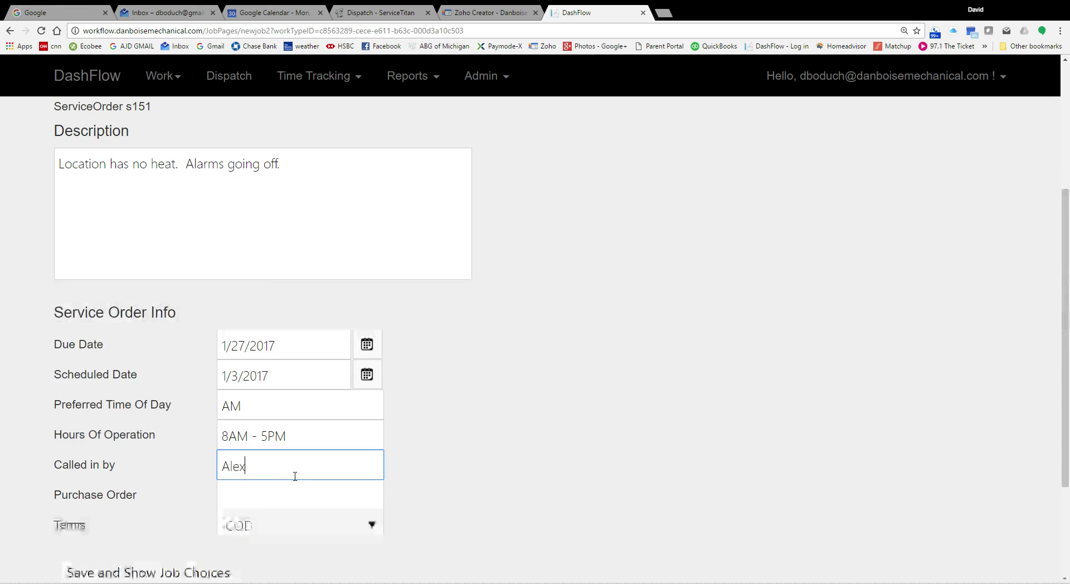
# Step: Enter purchase order number 256259 and change the payment terms to NET30
pyautogui.click(279, 502)
pyautogui.write('256')
pyautogui.write('259')
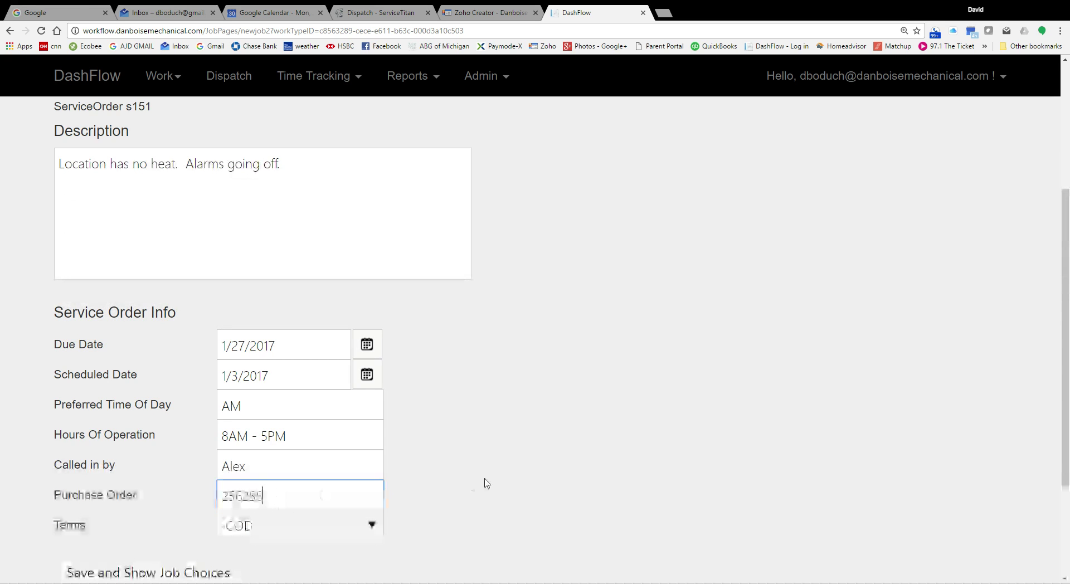
pyautogui.scroll(-2, 486, 483)
pyautogui.click(270, 418)
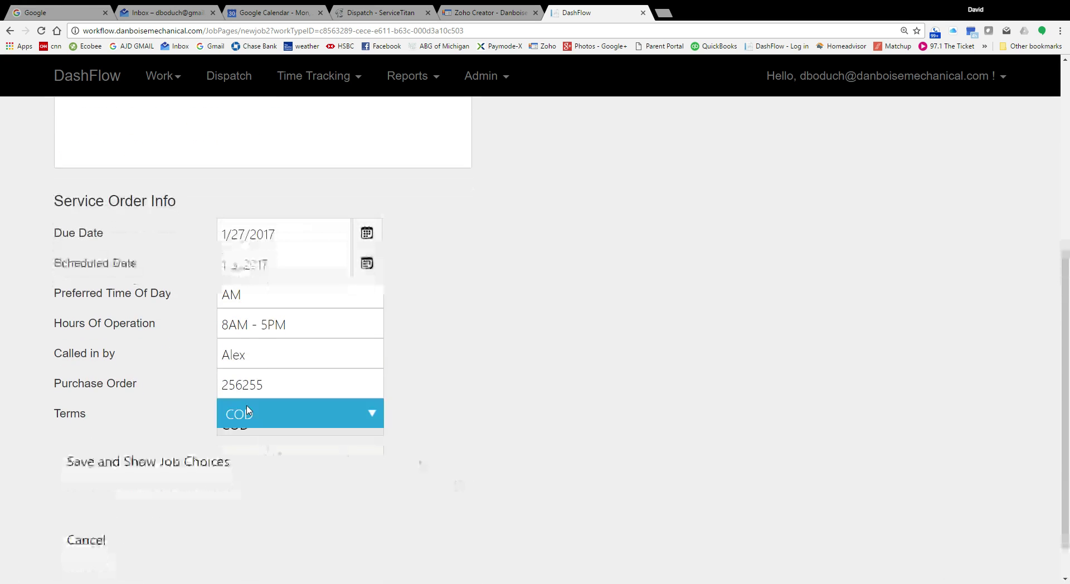
pyautogui.click(270, 437)
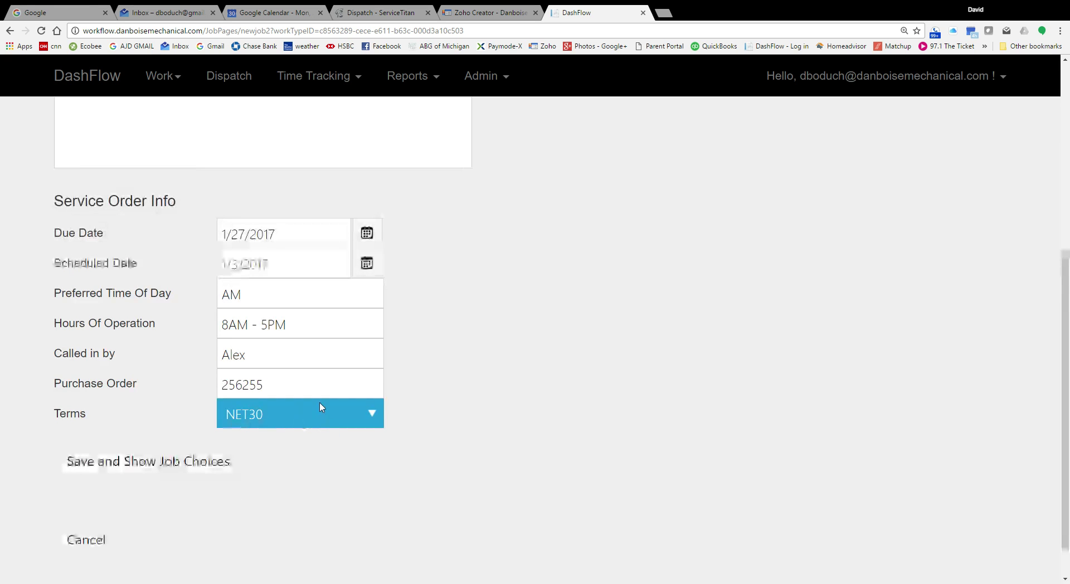
pyautogui.click(334, 480)
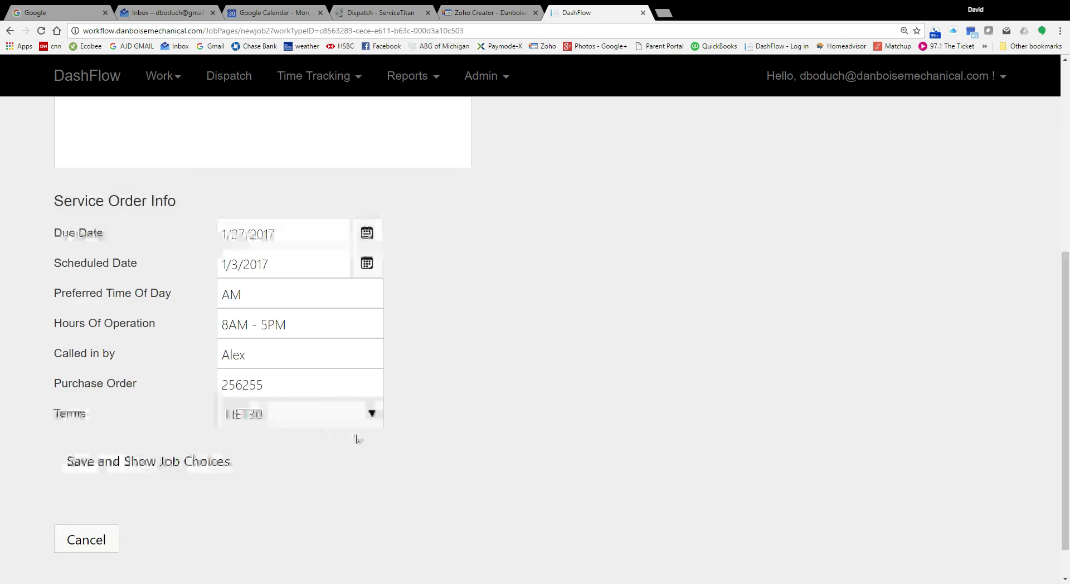
pyautogui.scroll(3, 359, 437)
pyautogui.scroll(-3, 362, 437)
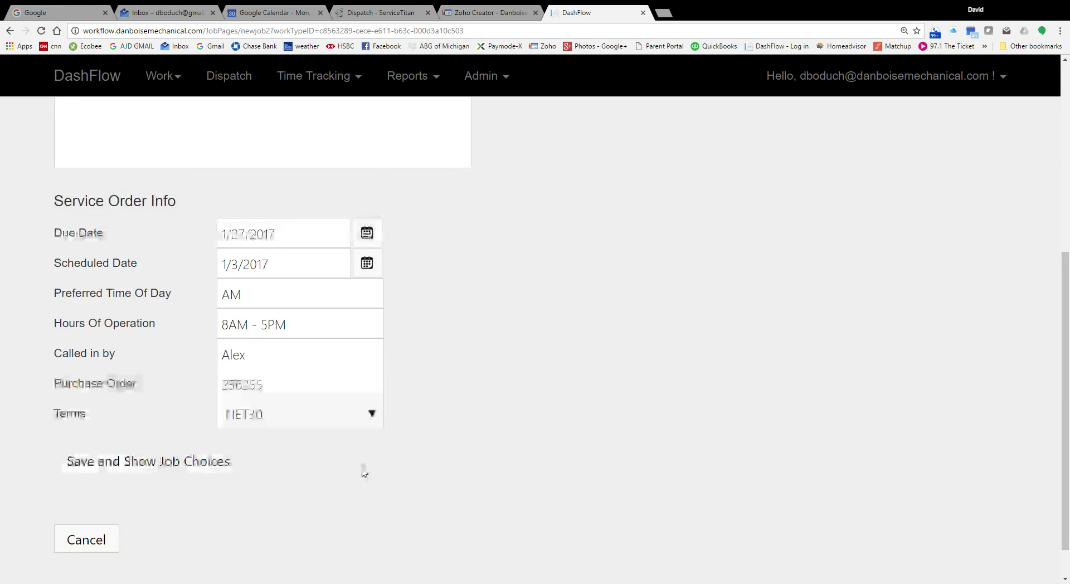
pyautogui.scroll(4, 411, 313)
pyautogui.scroll(2, 204, 217)
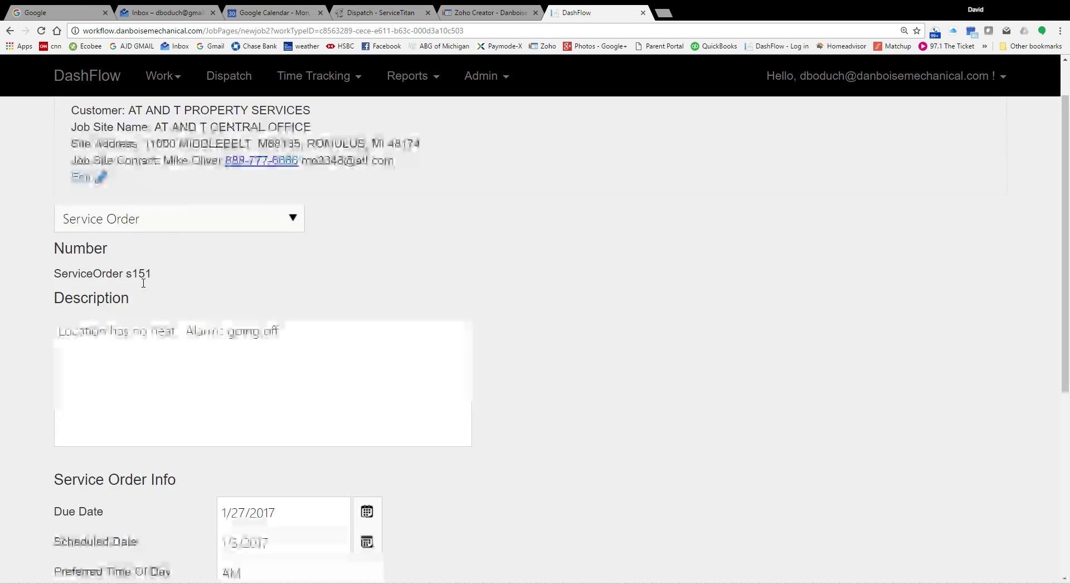
pyautogui.scroll(-2, 301, 421)
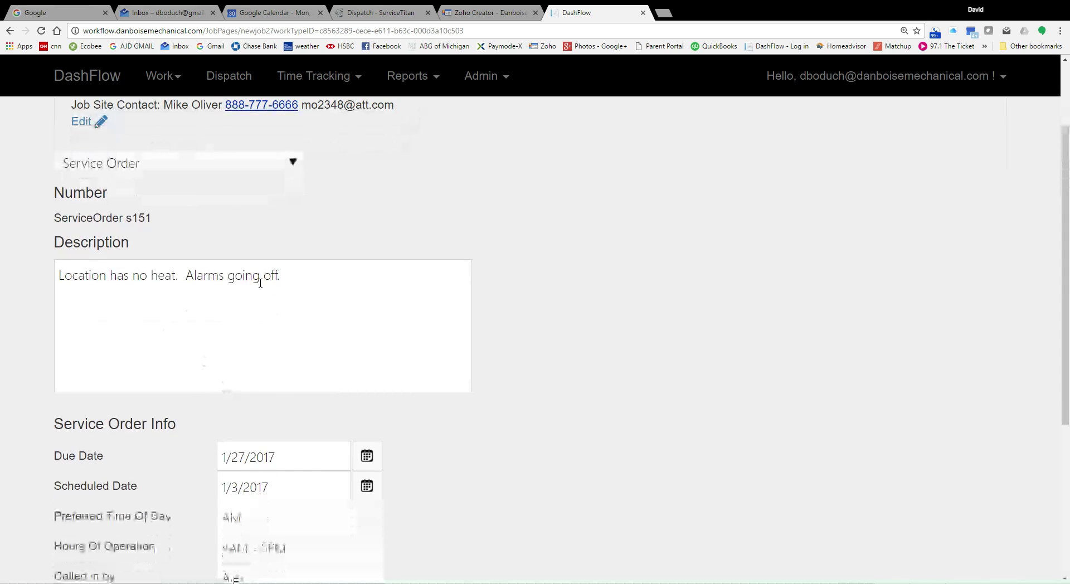
pyautogui.scroll(-2, 425, 332)
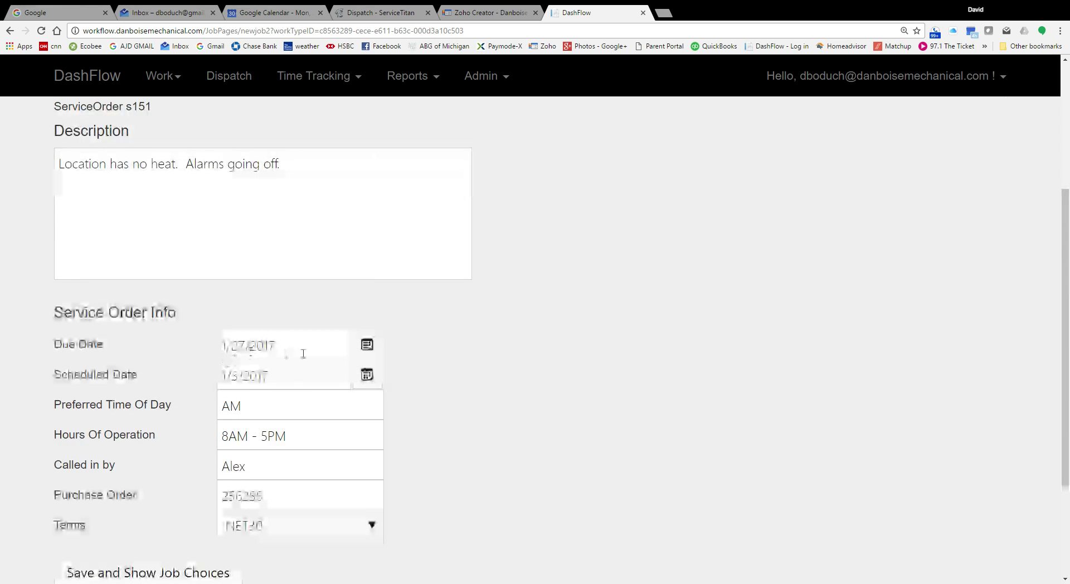
pyautogui.scroll(-2, 303, 353)
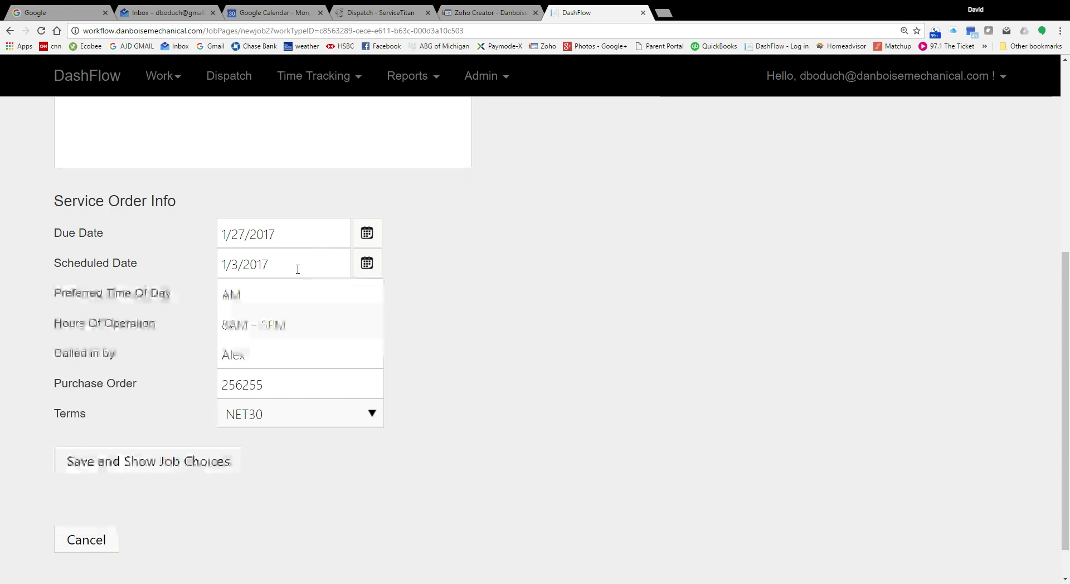
pyautogui.scroll(-1, 402, 392)
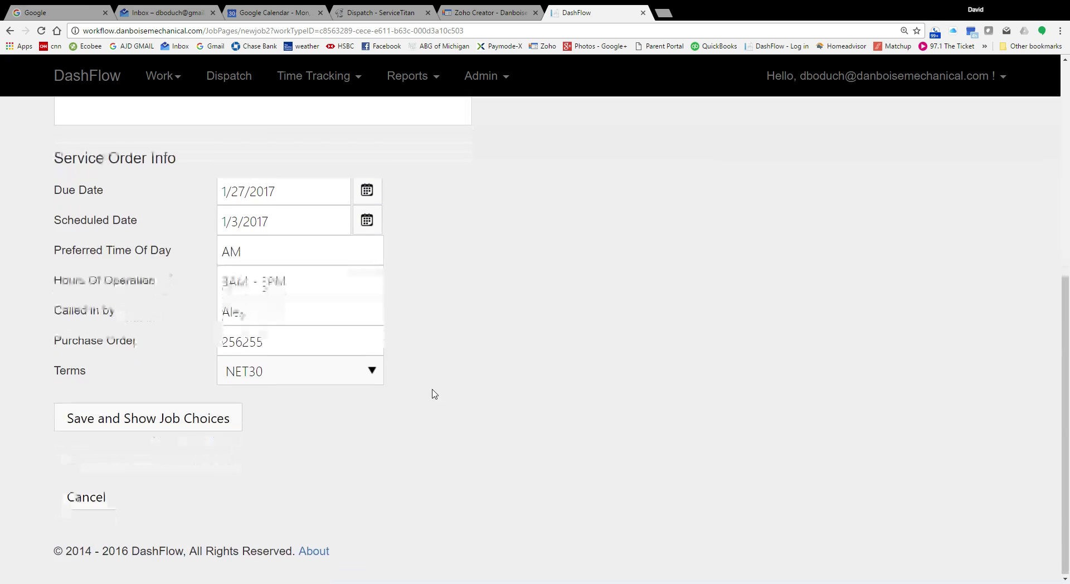
# Step: Save the order and choose HVAC trade, a manager, the Repair category and the RTU job
pyautogui.click(114, 422)
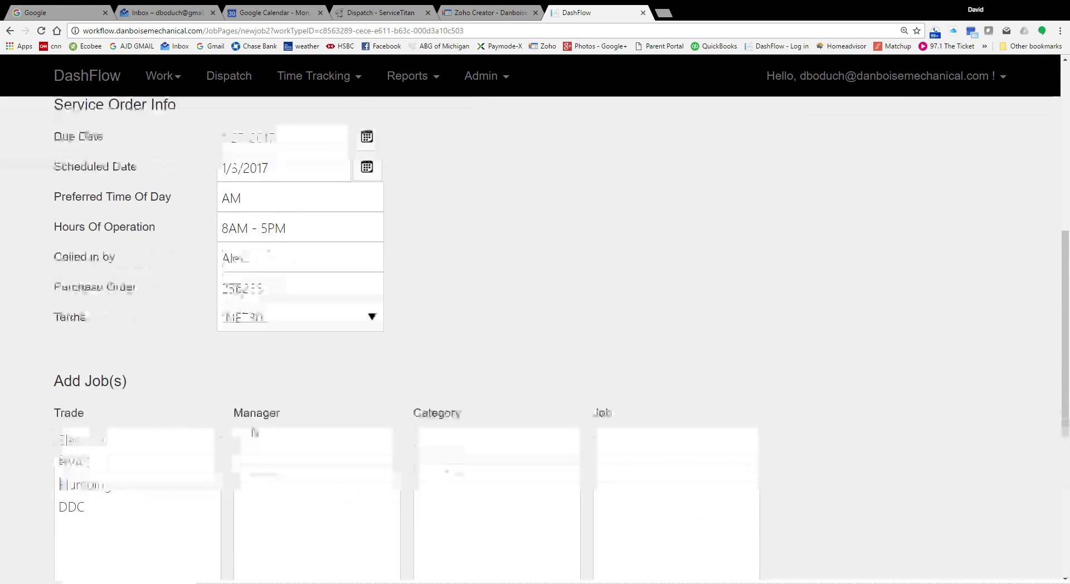
pyautogui.scroll(-3, 231, 436)
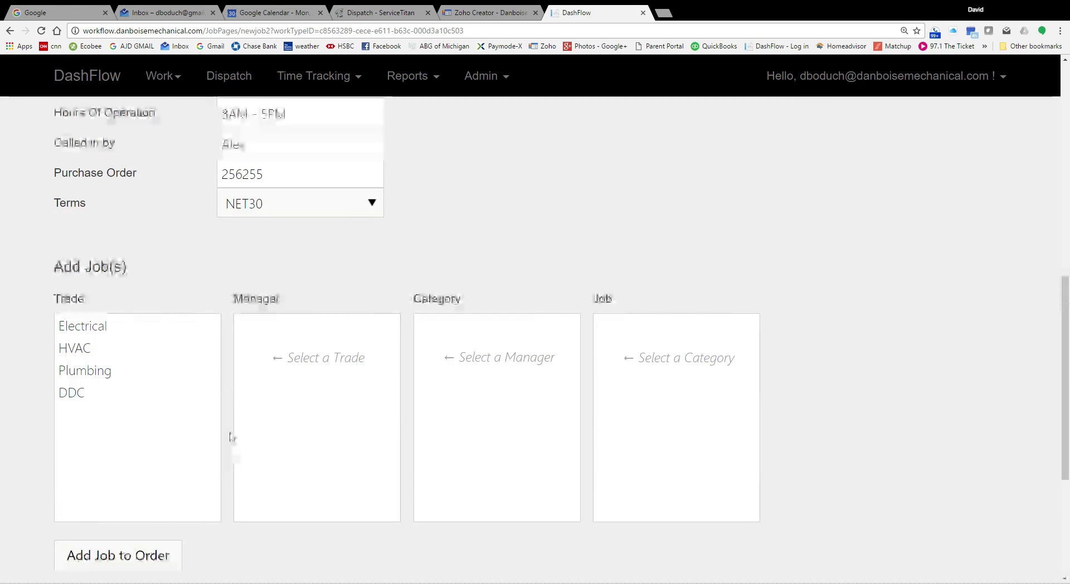
pyautogui.click(87, 350)
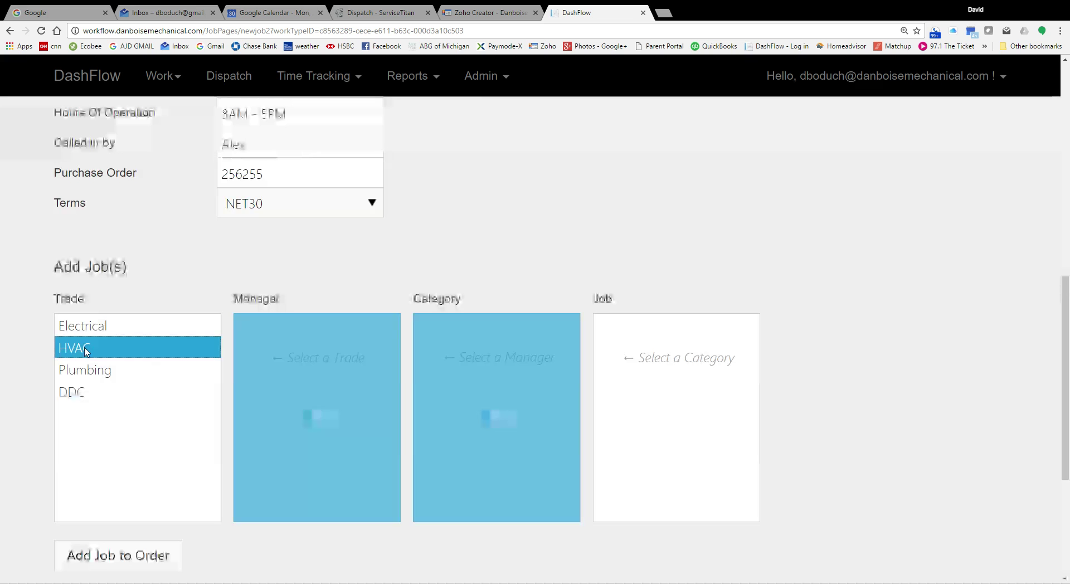
pyautogui.click(287, 336)
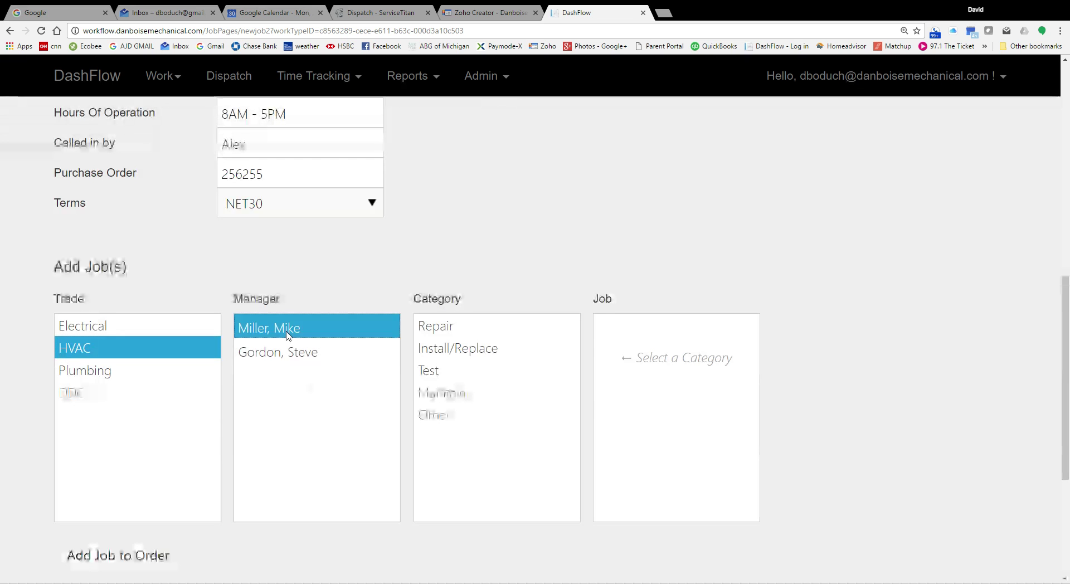
pyautogui.click(446, 330)
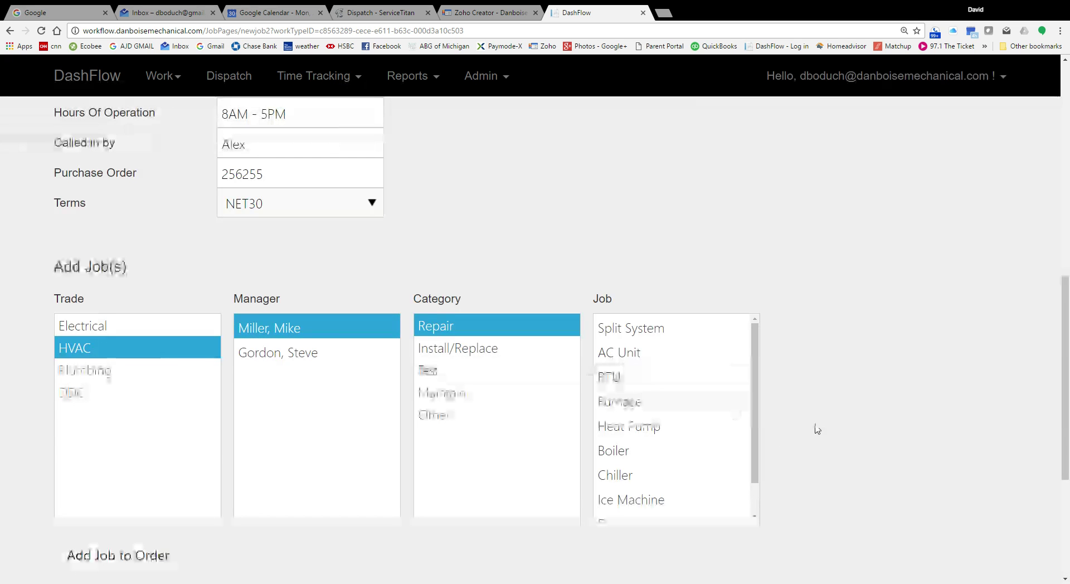
pyautogui.scroll(3, 816, 426)
pyautogui.scroll(4, 808, 411)
pyautogui.scroll(-7, 812, 413)
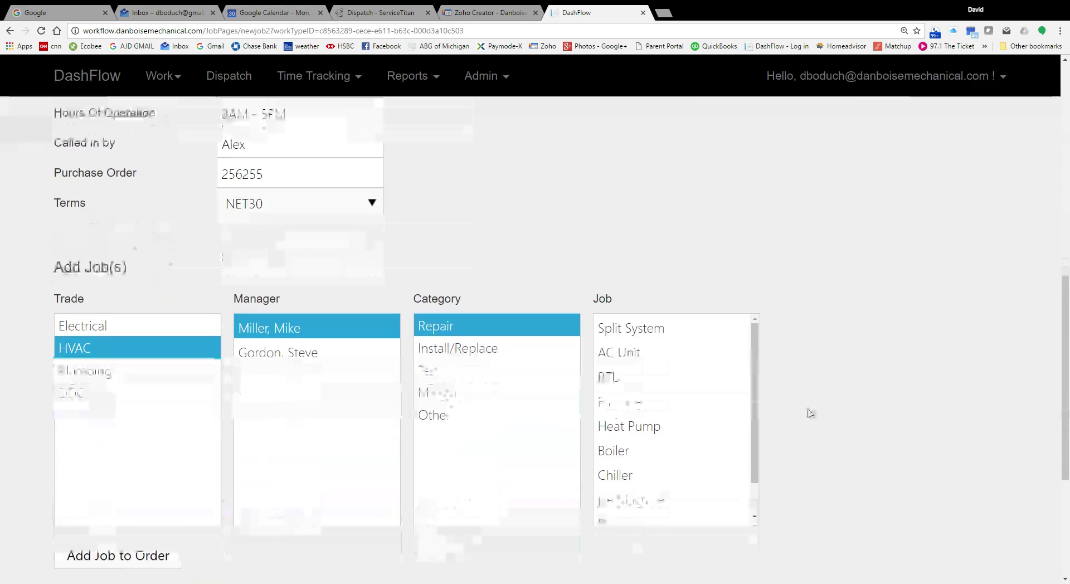
pyautogui.scroll(-1, 735, 427)
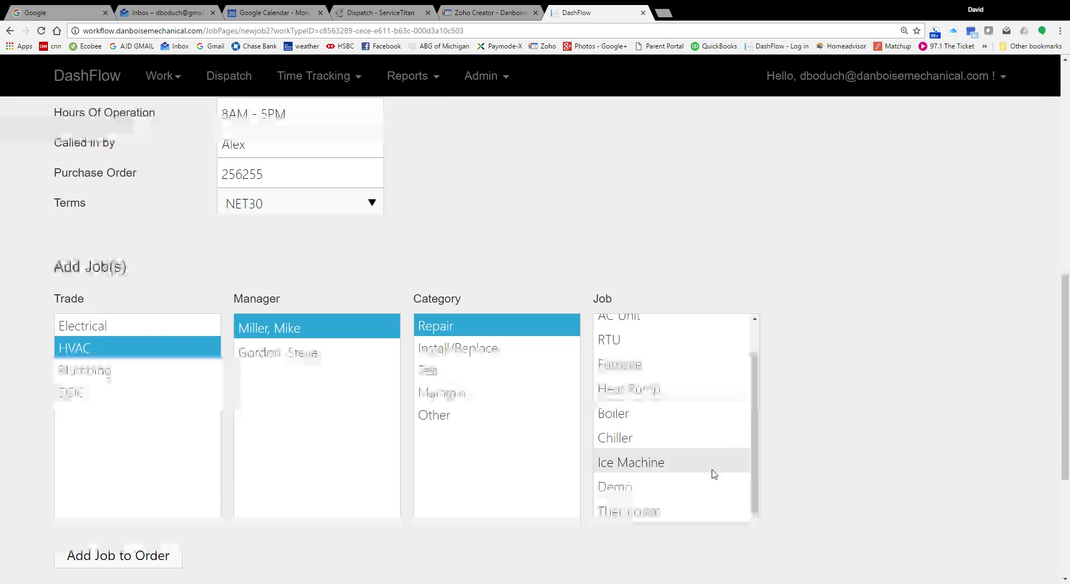
pyautogui.scroll(1, 727, 475)
pyautogui.click(646, 377)
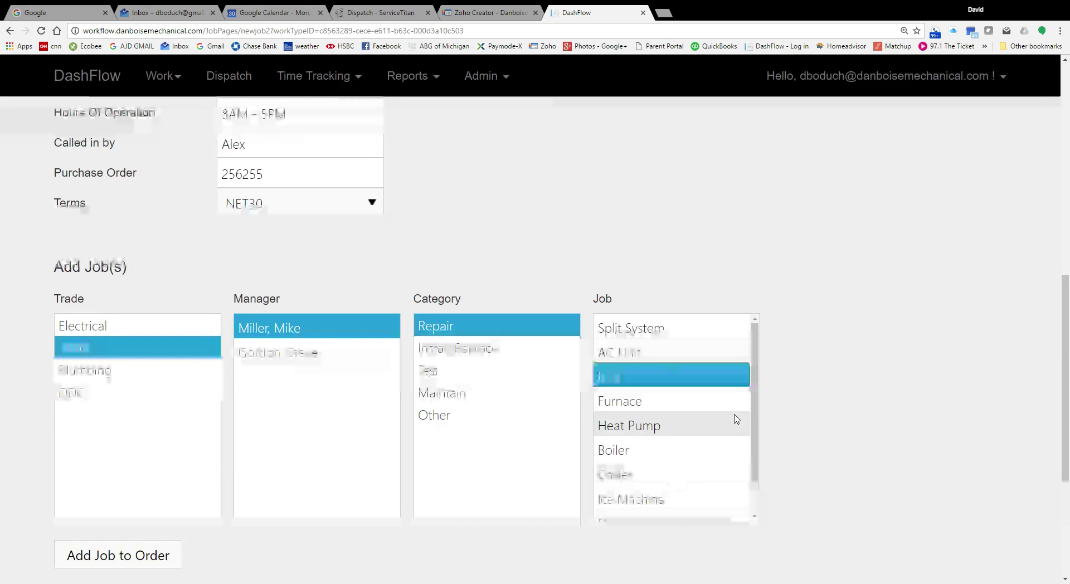
pyautogui.moveTo(757, 450)
pyautogui.mouseDown()
pyautogui.moveTo(760, 513)
pyautogui.moveTo(760, 431)
pyautogui.mouseUp()
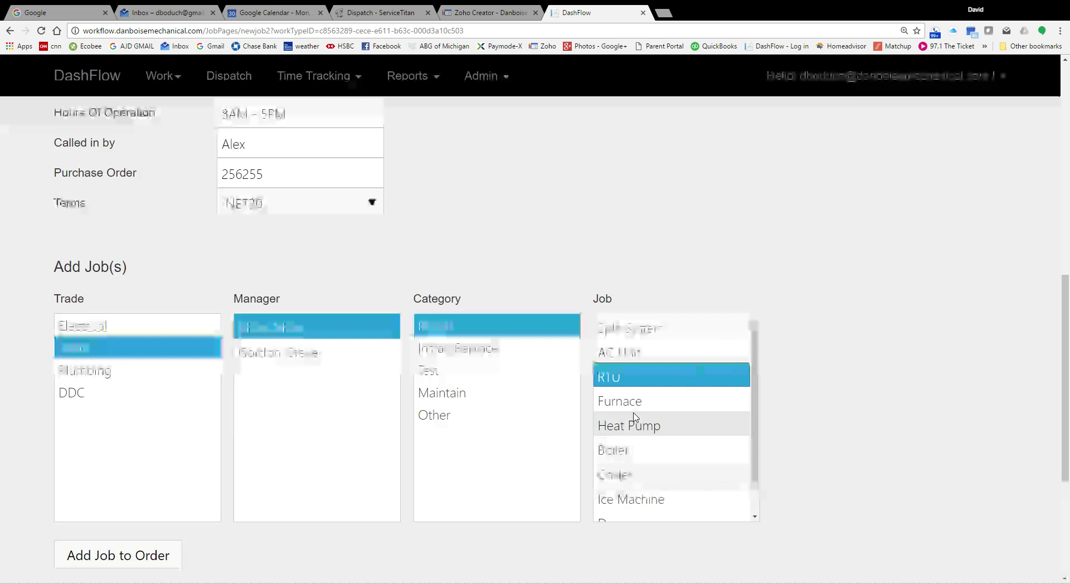
# Step: Browse jobs under the Test and Maintain categories, then reselect Repair > RTU
pyautogui.click(446, 374)
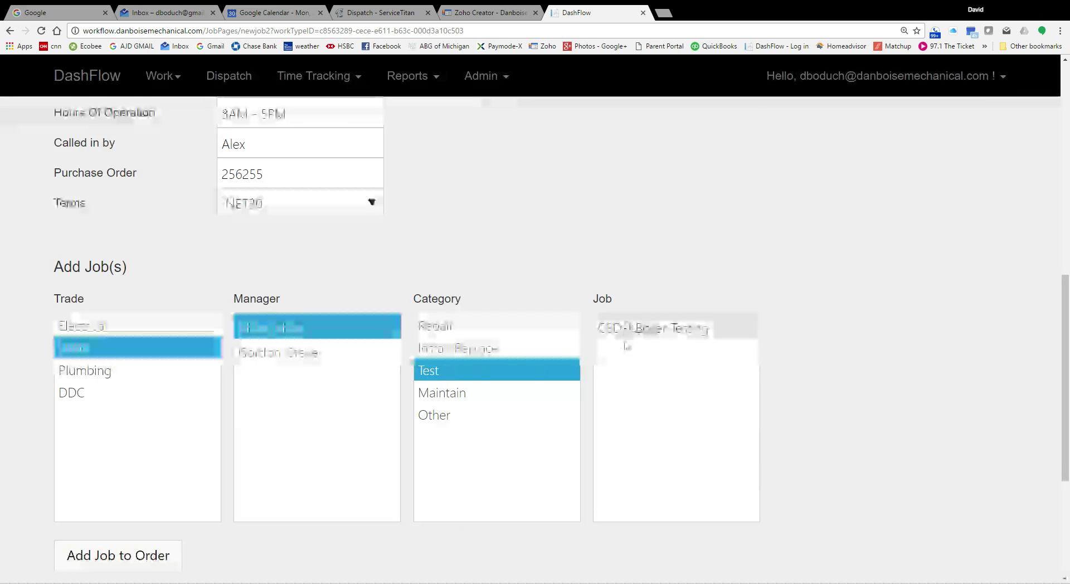
pyautogui.click(652, 330)
pyautogui.click(461, 397)
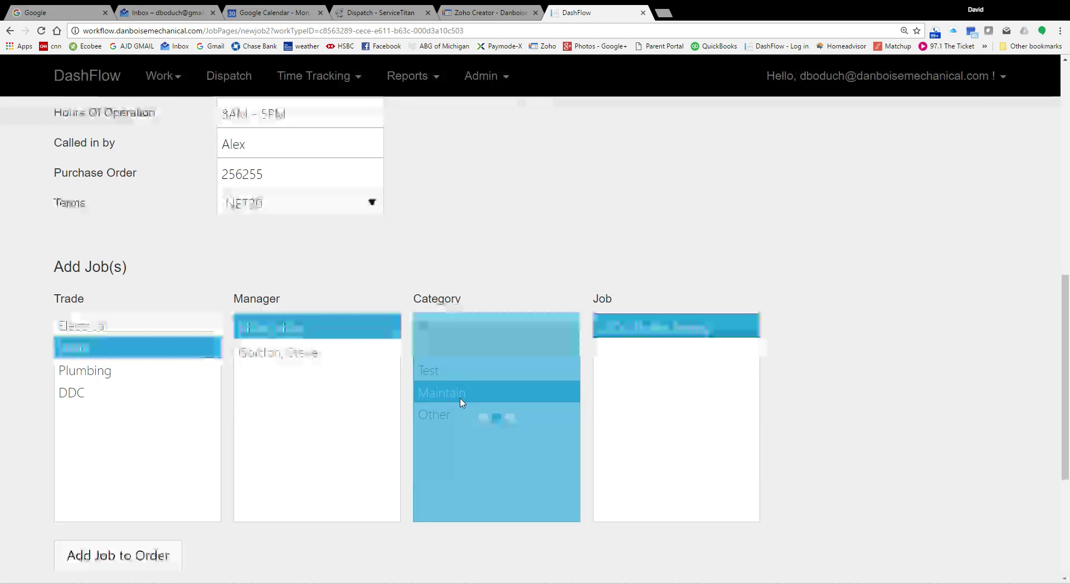
pyautogui.click(685, 352)
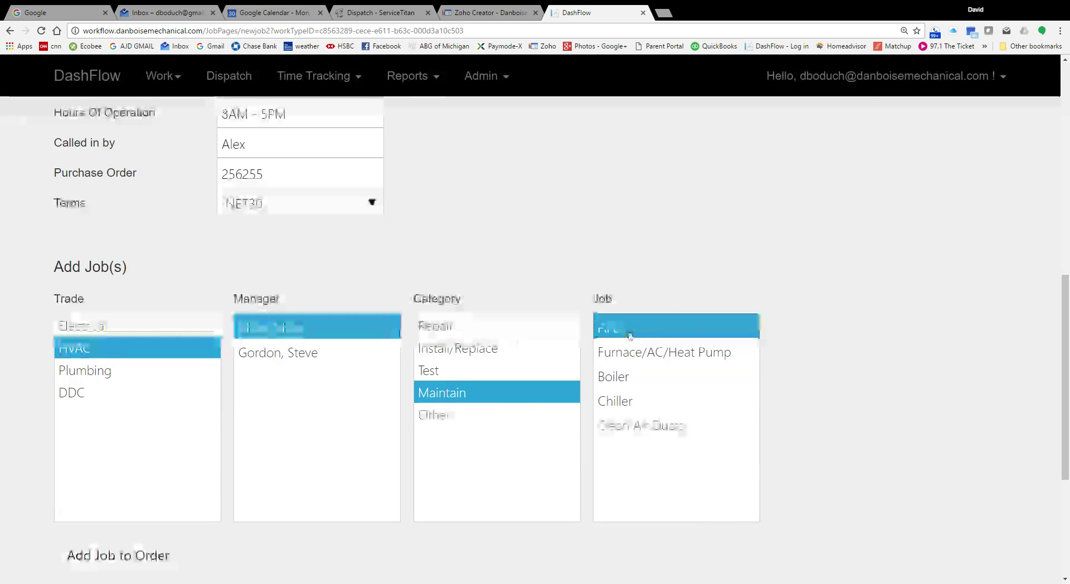
pyautogui.click(530, 335)
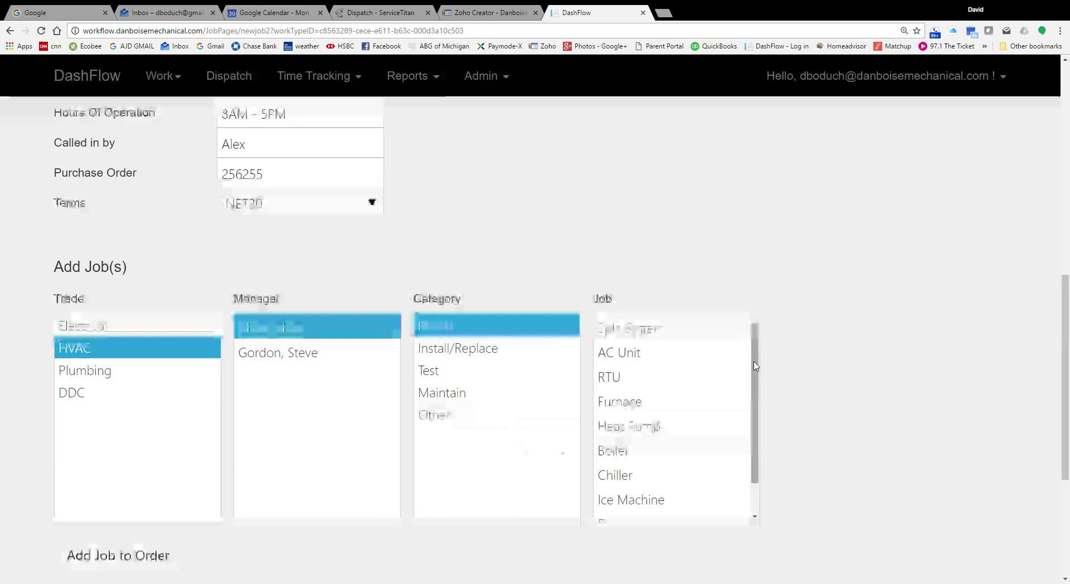
pyautogui.click(623, 379)
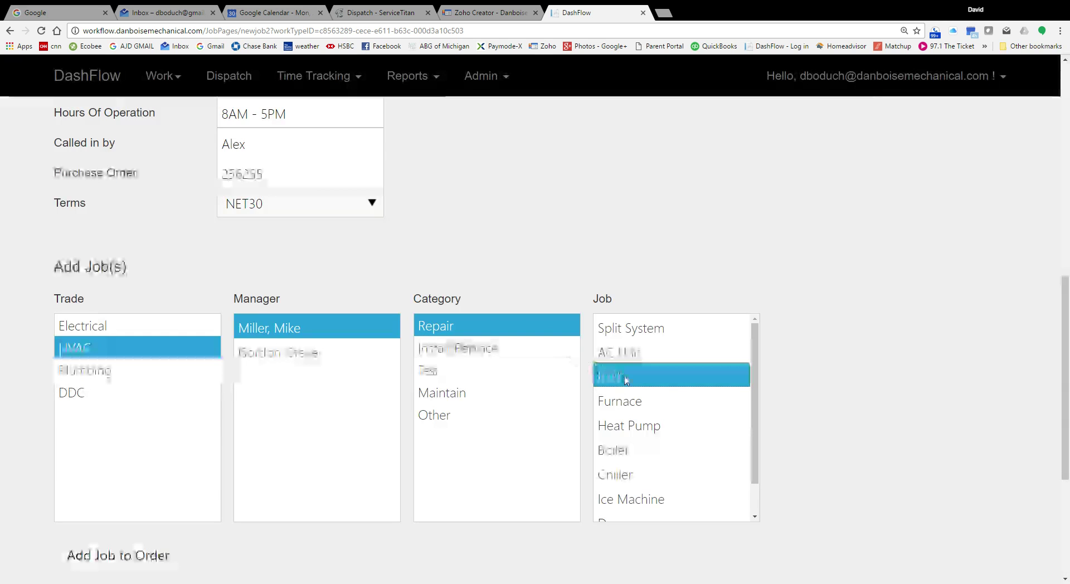
pyautogui.click(446, 370)
pyautogui.click(659, 331)
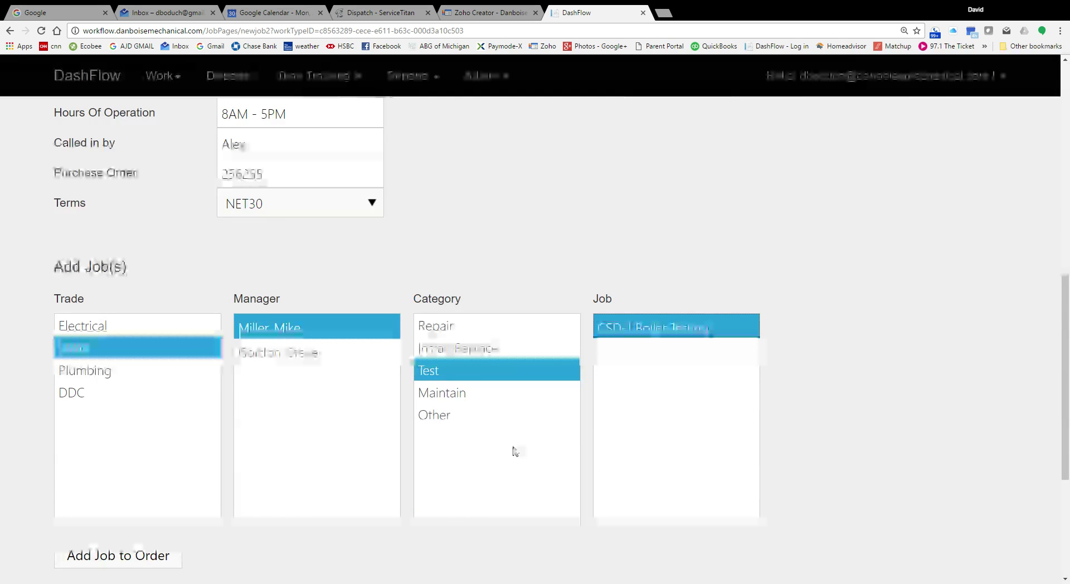
pyautogui.click(479, 327)
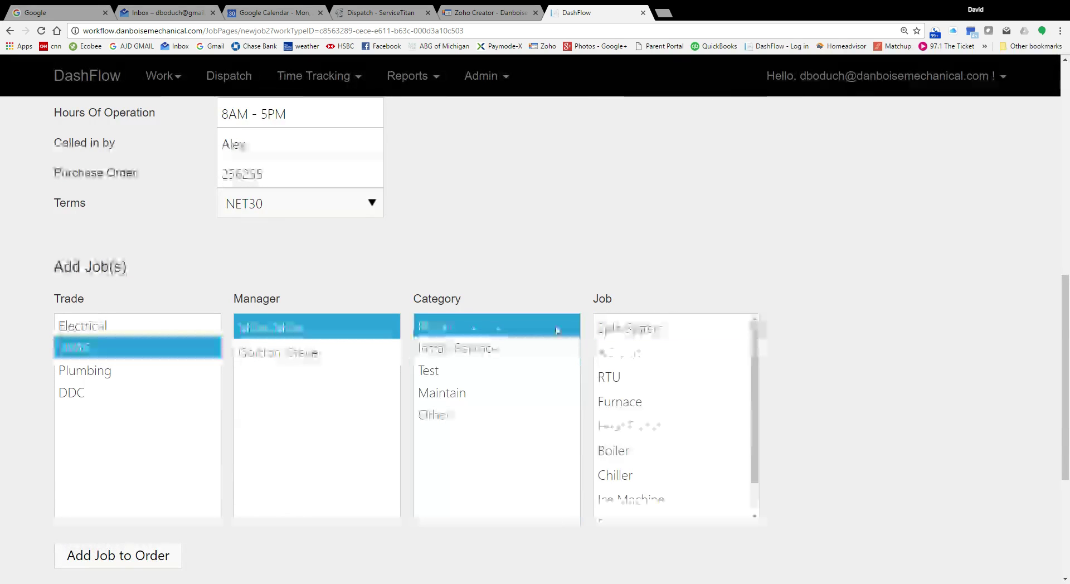
pyautogui.click(641, 377)
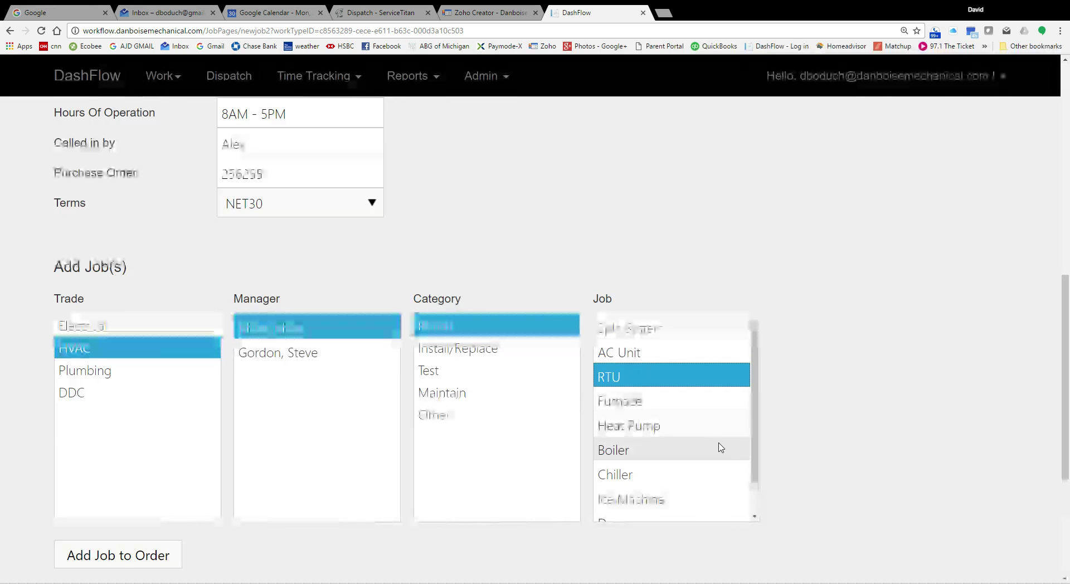
pyautogui.scroll(-1, 720, 446)
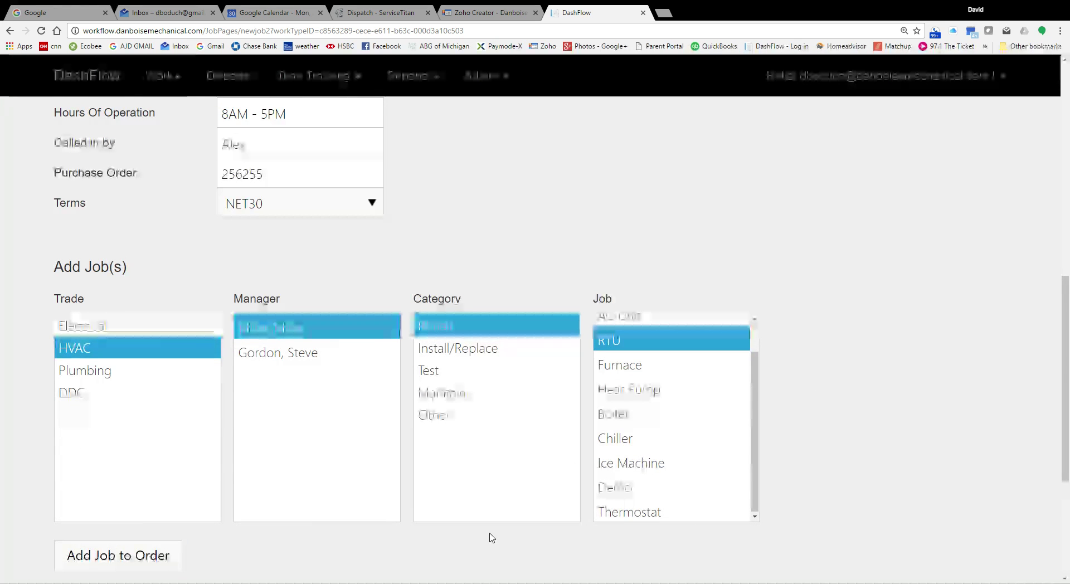
pyautogui.scroll(-4, 491, 538)
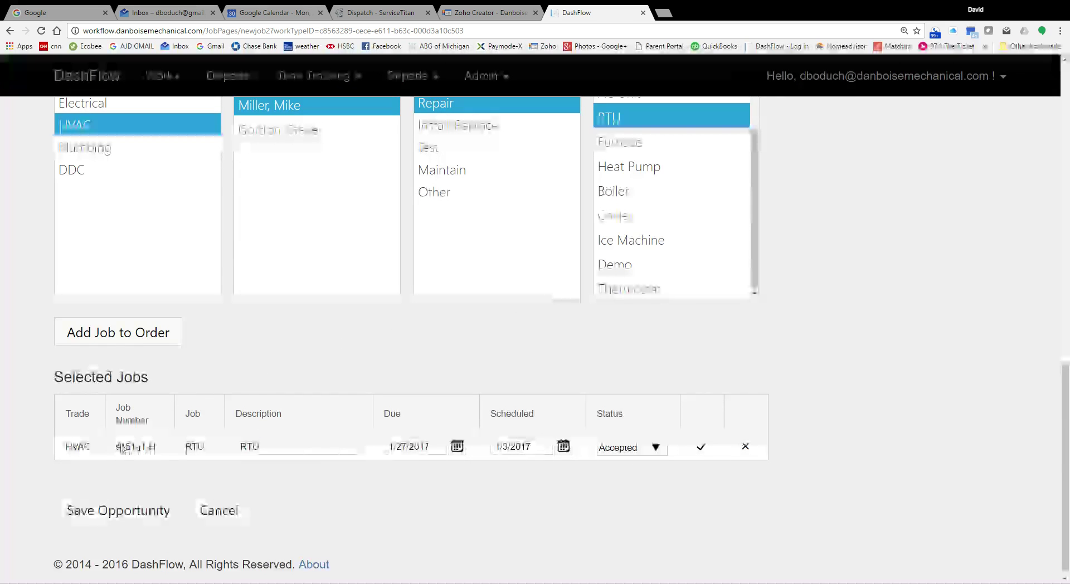
# Step: Add a Maintain-category RTU job, s151-j2-H, to Selected Jobs alongside s151-j1-H
pyautogui.moveTo(116, 447); pyautogui.dragTo(162, 461)
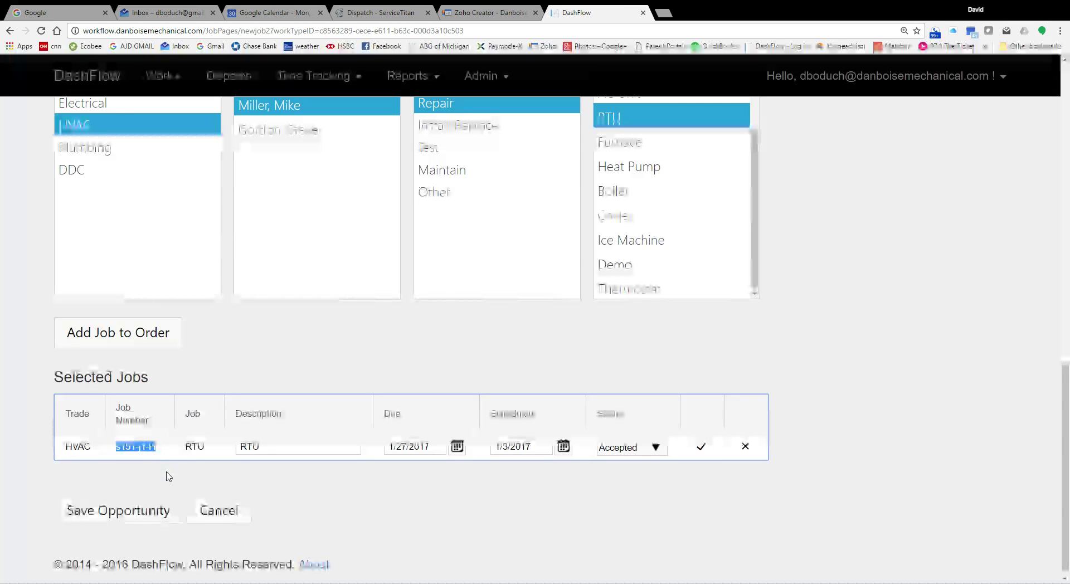
pyautogui.click(120, 456)
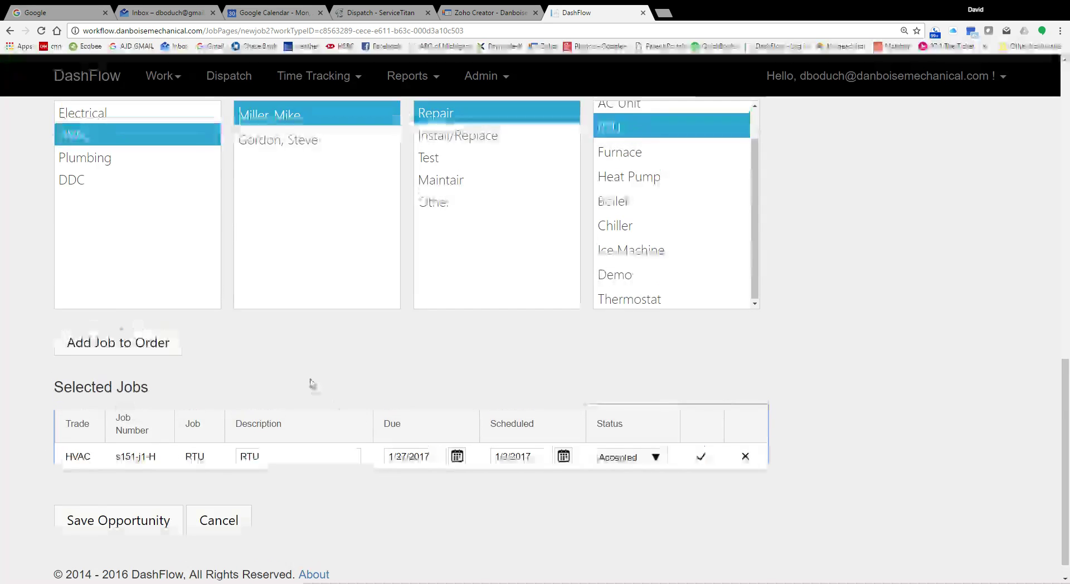
pyautogui.scroll(2, 309, 382)
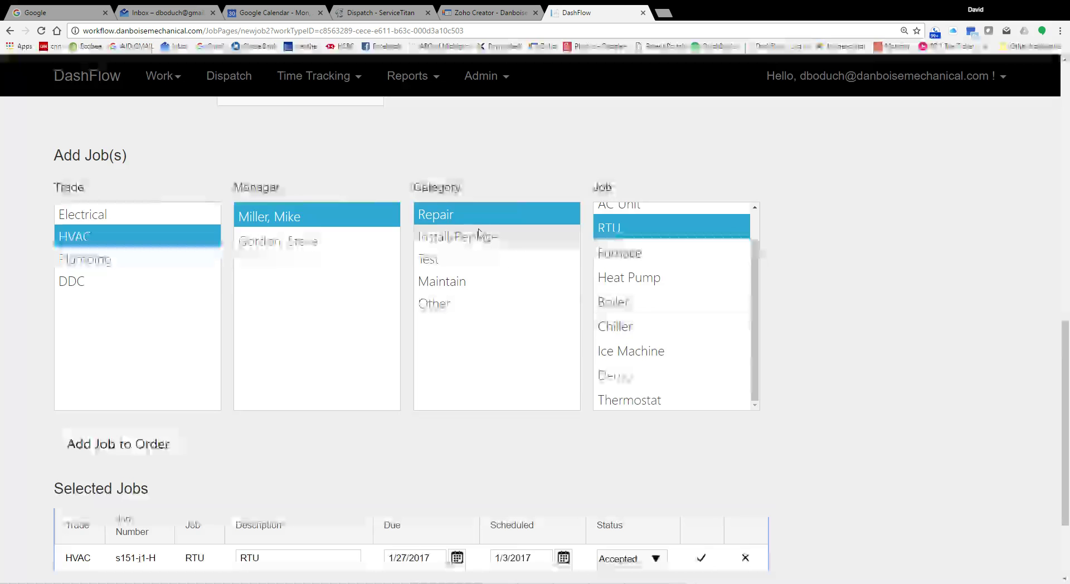
pyautogui.click(446, 261)
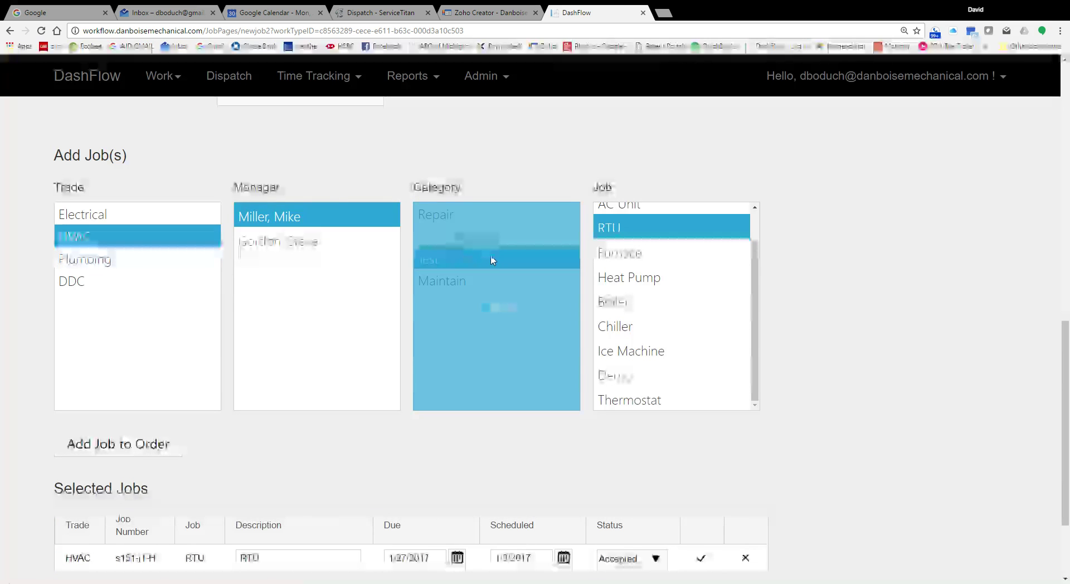
pyautogui.click(471, 282)
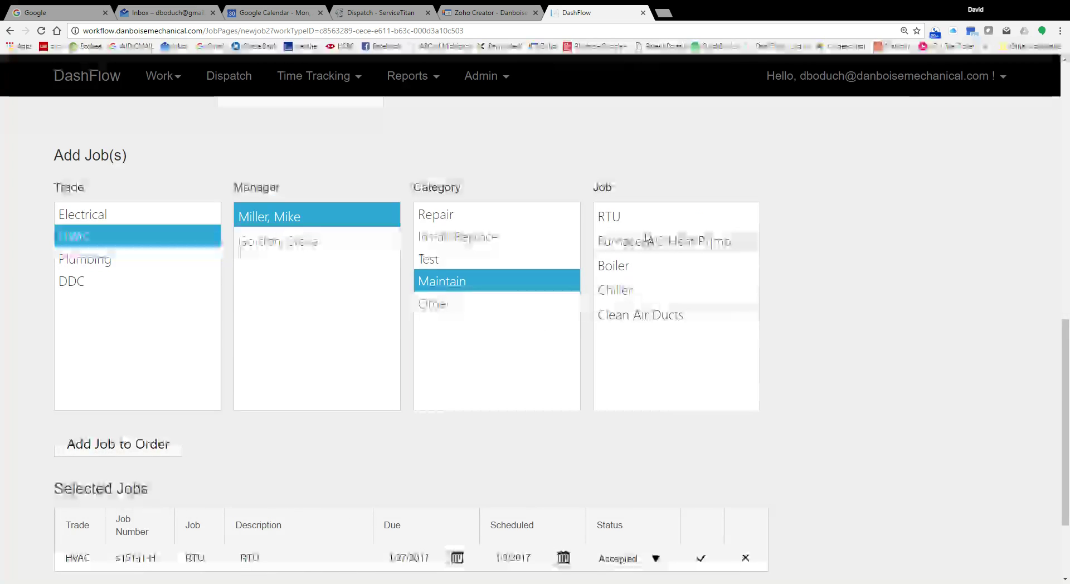
pyautogui.click(639, 218)
pyautogui.scroll(-3, 861, 323)
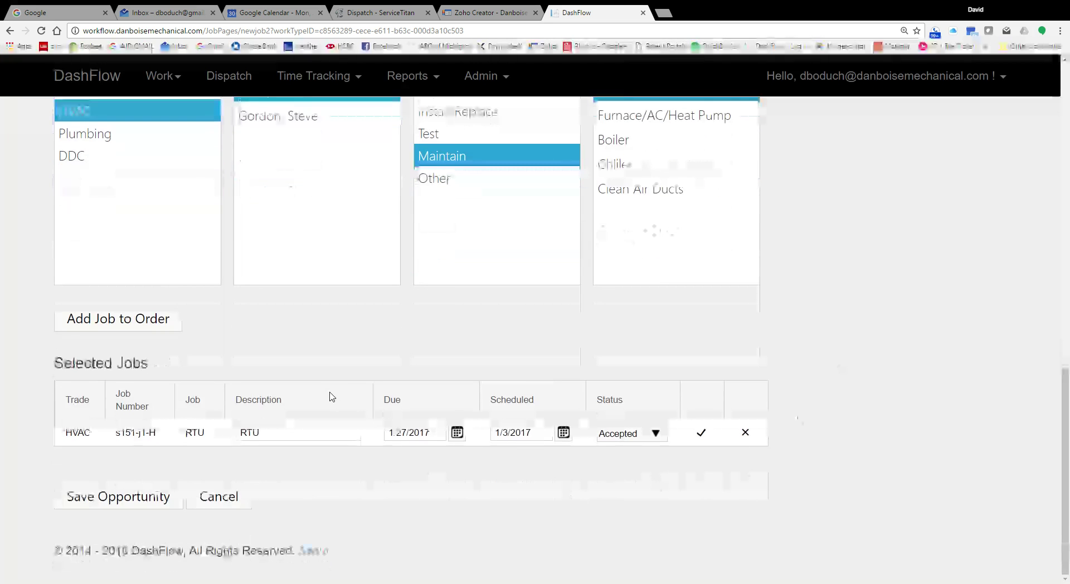
pyautogui.click(118, 318)
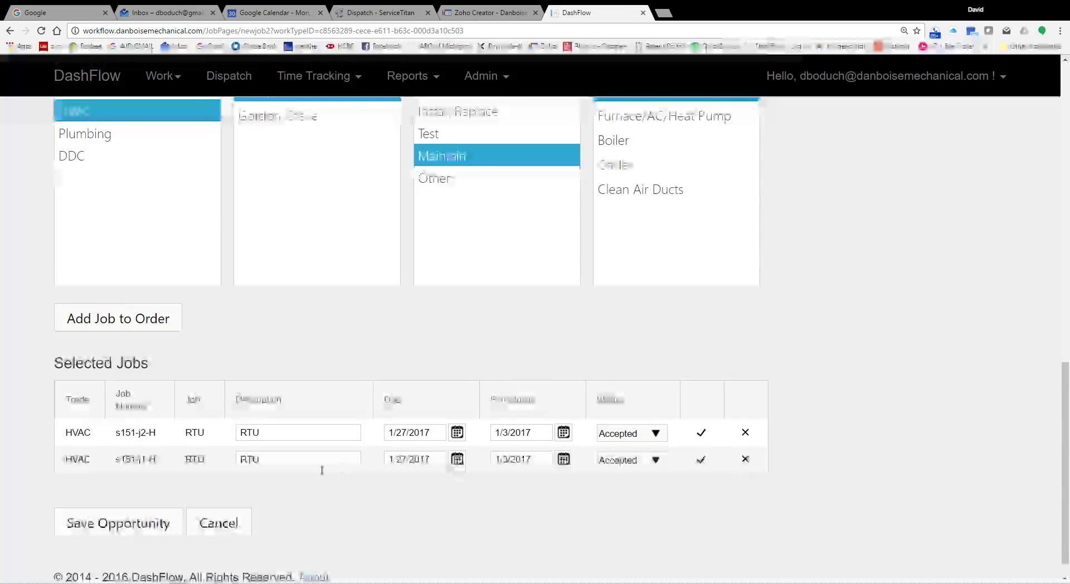
pyautogui.scroll(2, 360, 441)
# Step: Edit the descriptions of jobs s151-j1-H and s151-j2-H to 'RTU - Maintenace' and save both rows
pyautogui.scroll(-2, 335, 441)
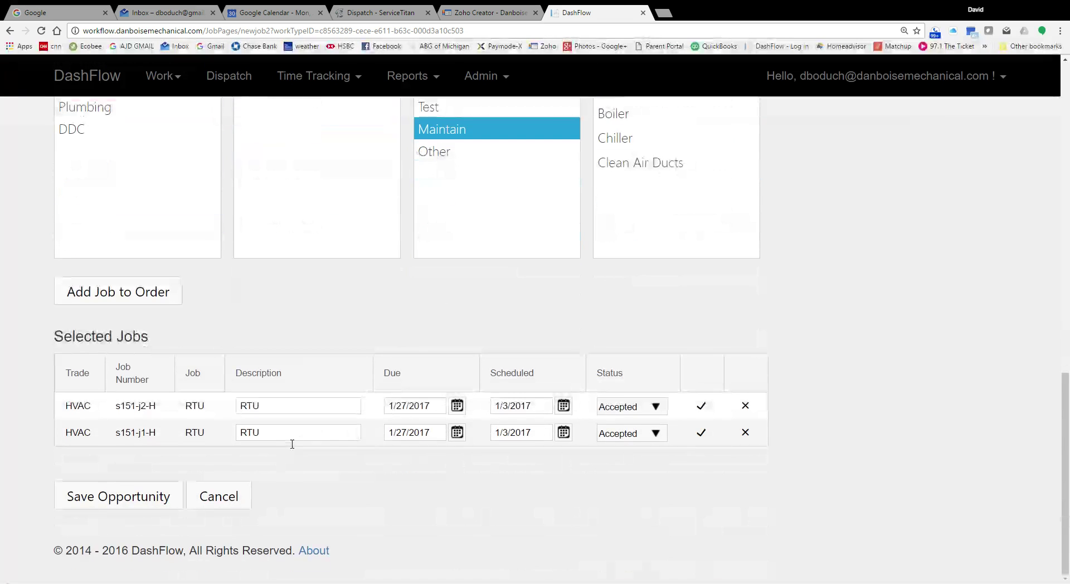
pyautogui.click(291, 437)
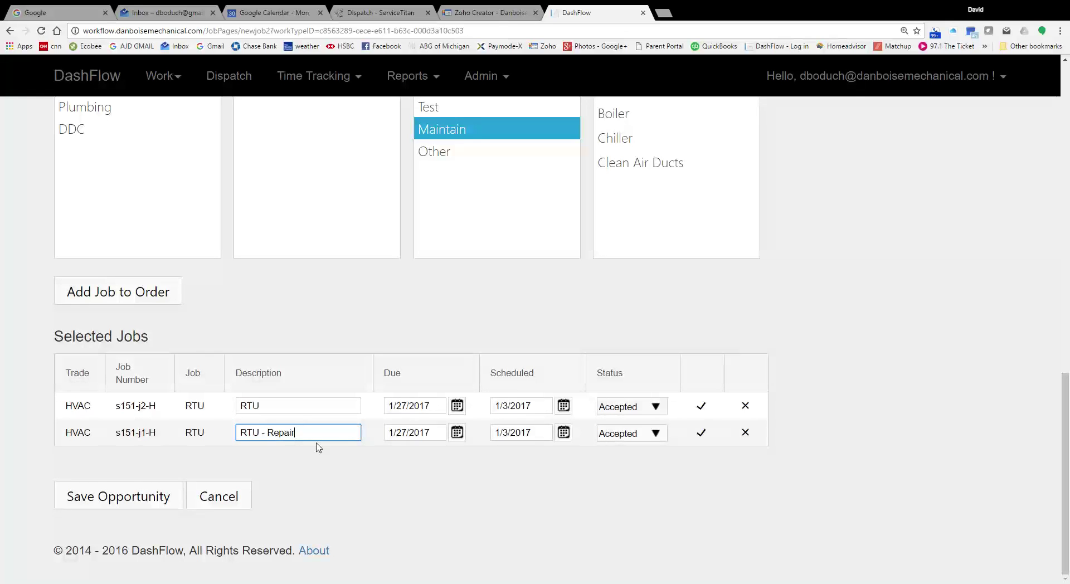
pyautogui.click(302, 410)
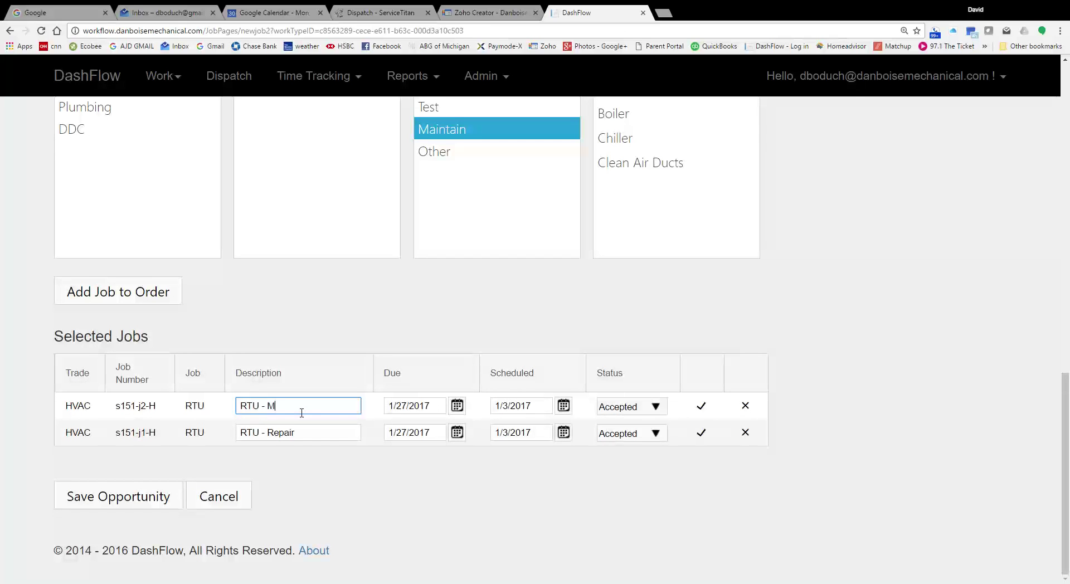
pyautogui.click(378, 483)
pyautogui.click(704, 408)
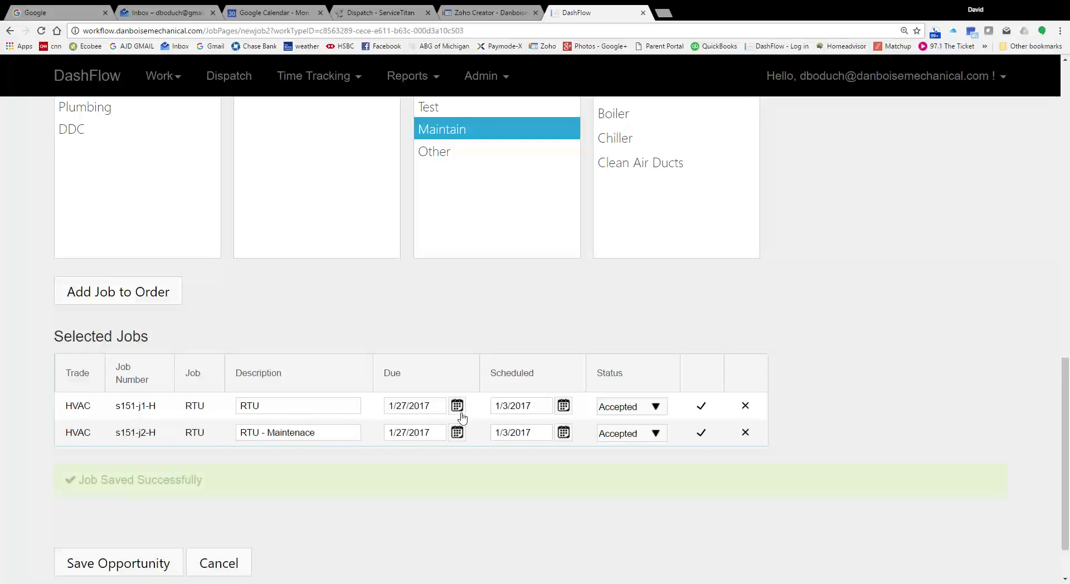
pyautogui.click(705, 437)
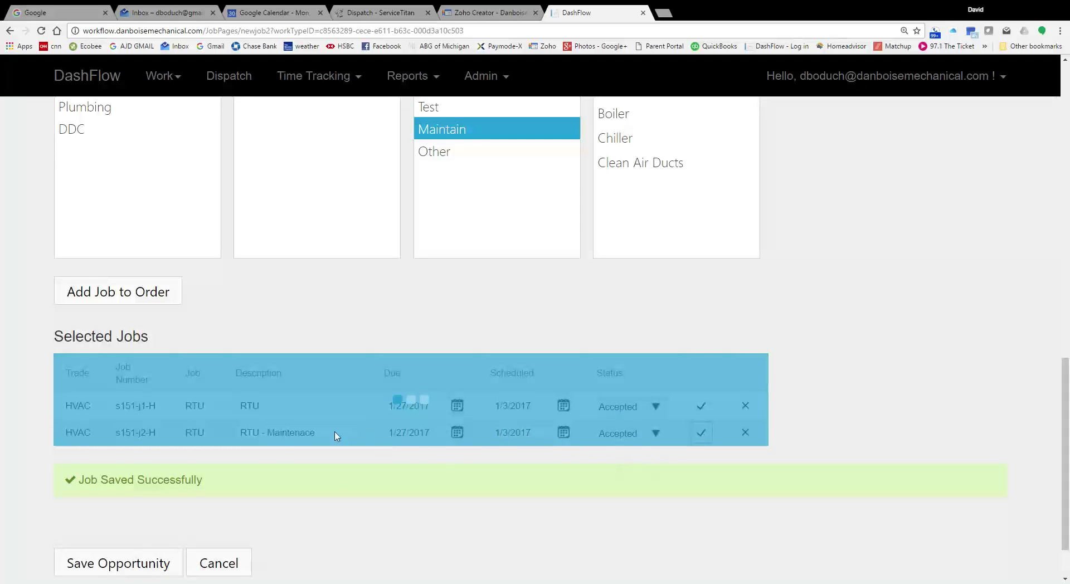
# Step: Correct the s151-j1-H description to 'RTU - Repair' and save the job
pyautogui.click(294, 408)
pyautogui.write('- Repair')
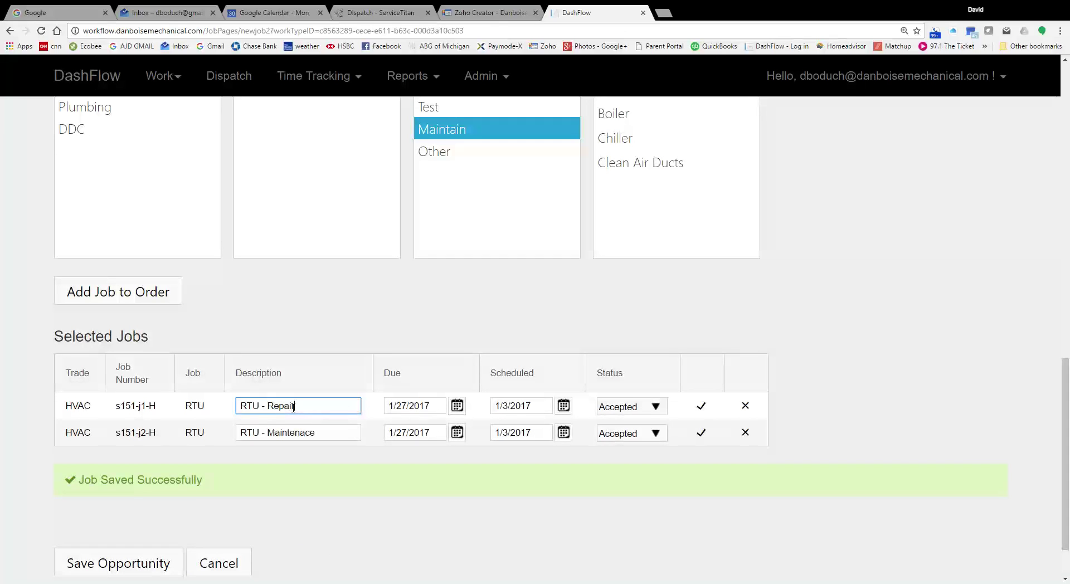
pyautogui.click(701, 406)
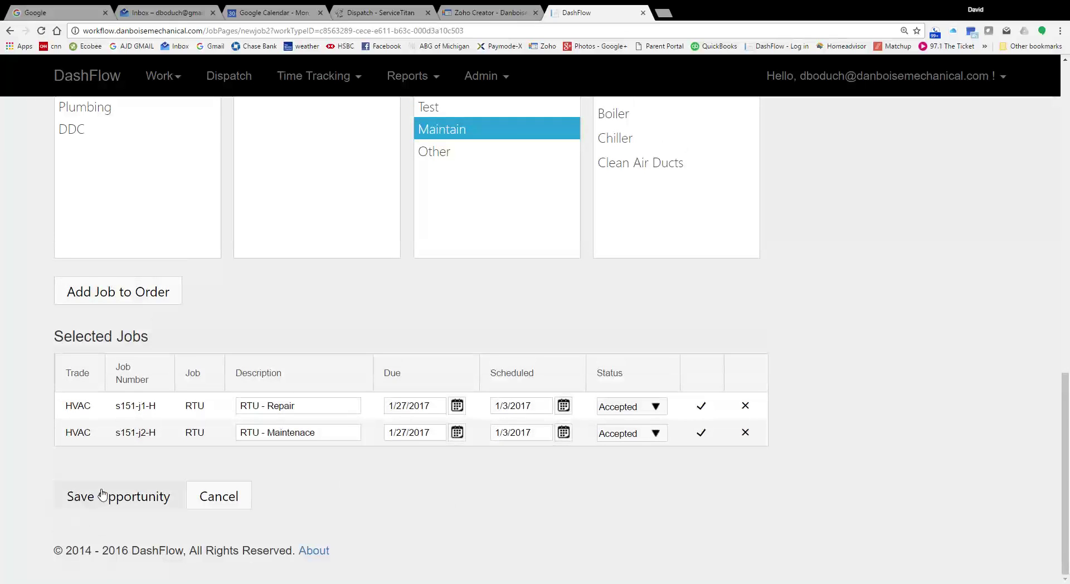
# Step: Save service order s151 and check the saved confirmation
pyautogui.click(101, 494)
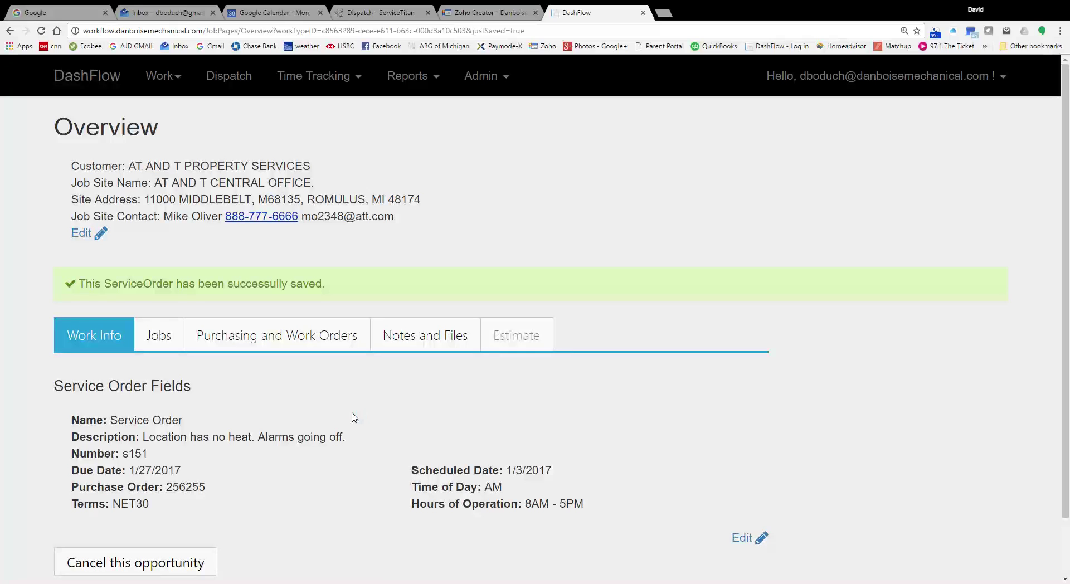
pyautogui.scroll(-2, 351, 421)
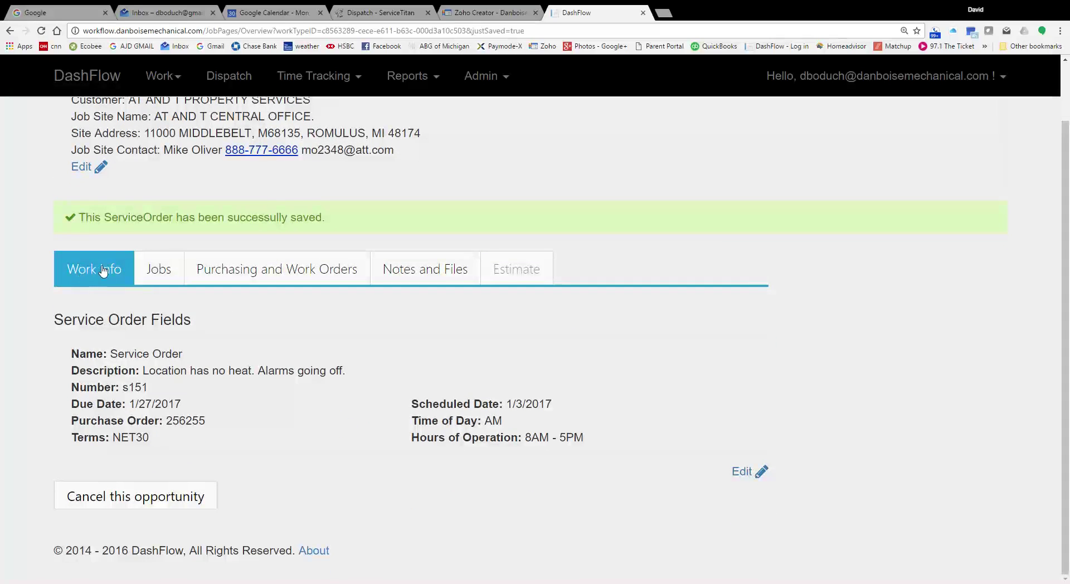
pyautogui.scroll(2, 103, 265)
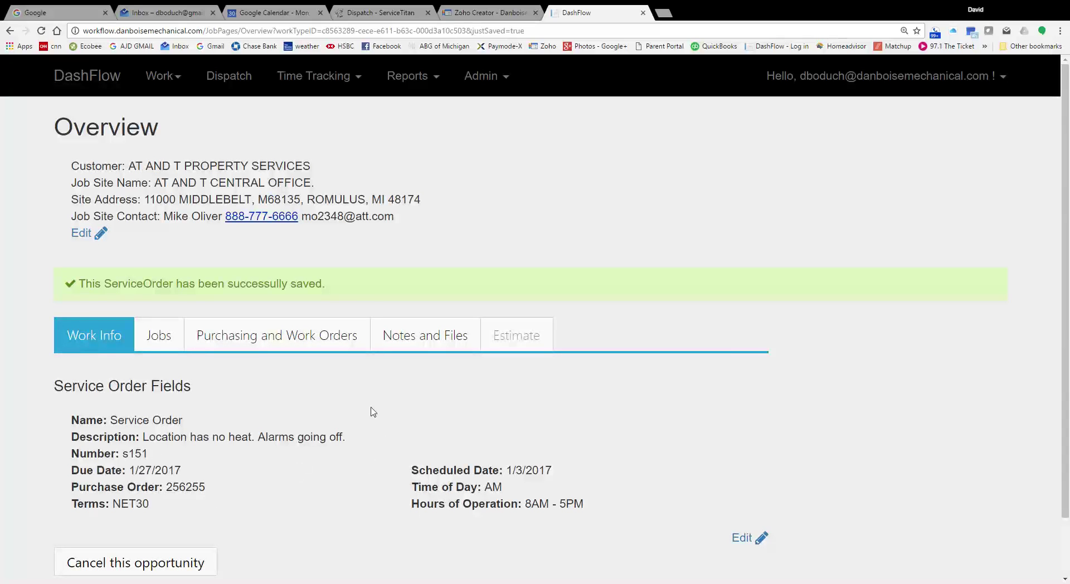
# Step: Review the order's Jobs, Purchasing and Work Orders, Notes and Files, and Work Info tabs
pyautogui.click(146, 350)
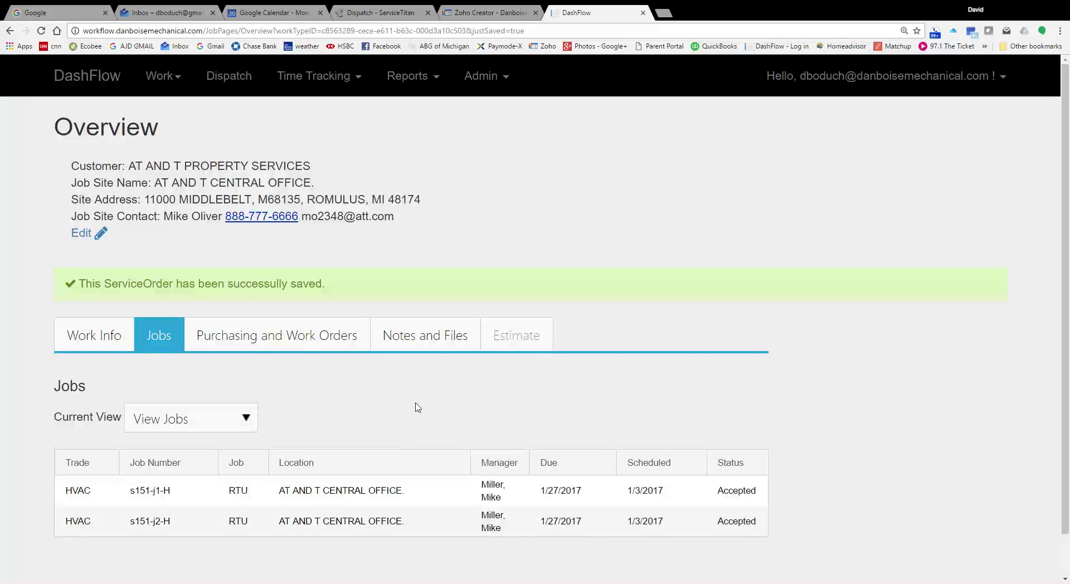
pyautogui.scroll(-1, 397, 437)
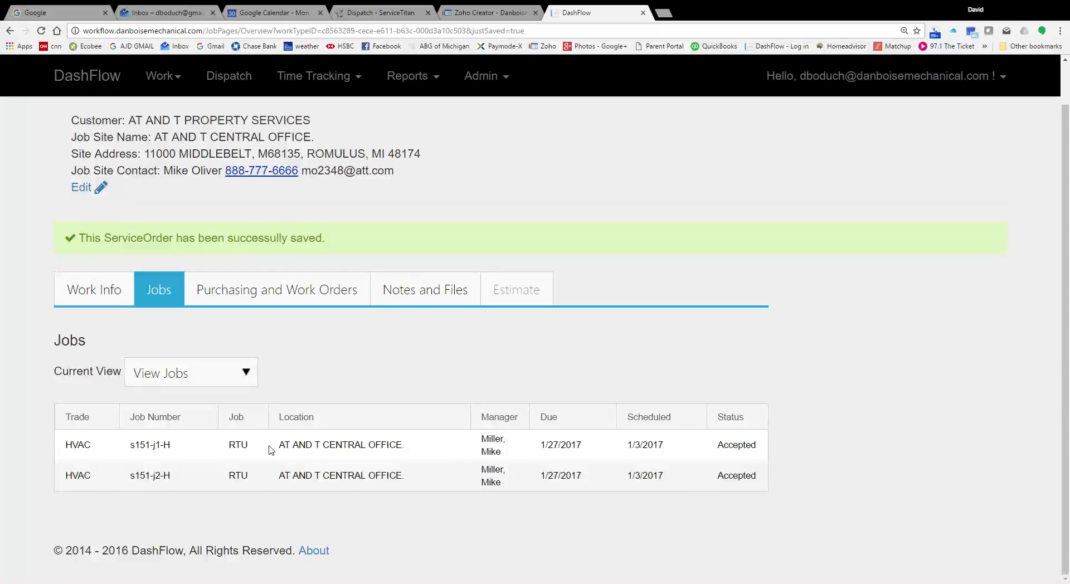
pyautogui.click(272, 294)
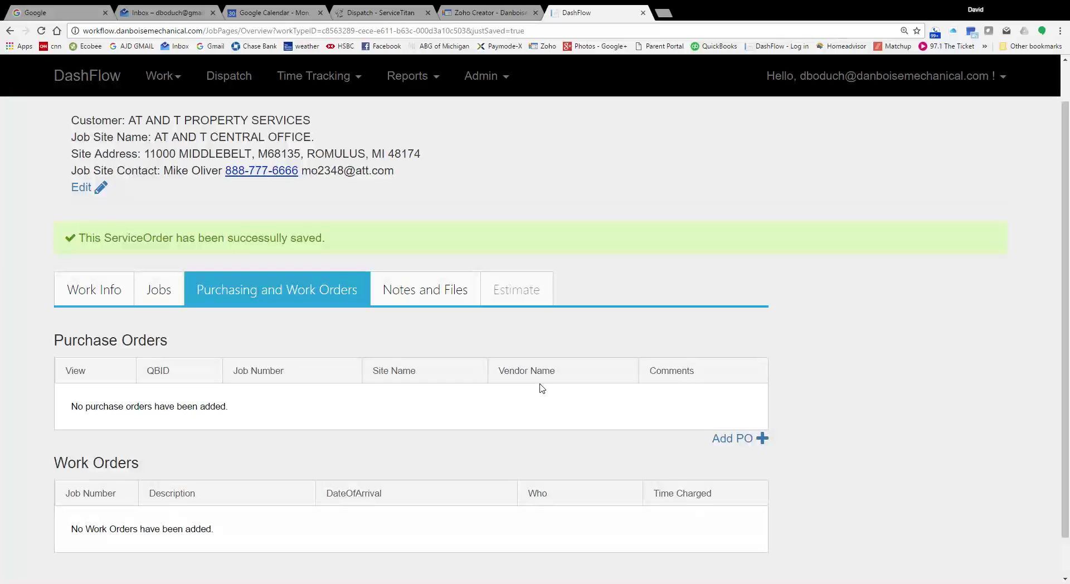
pyautogui.scroll(-1, 392, 530)
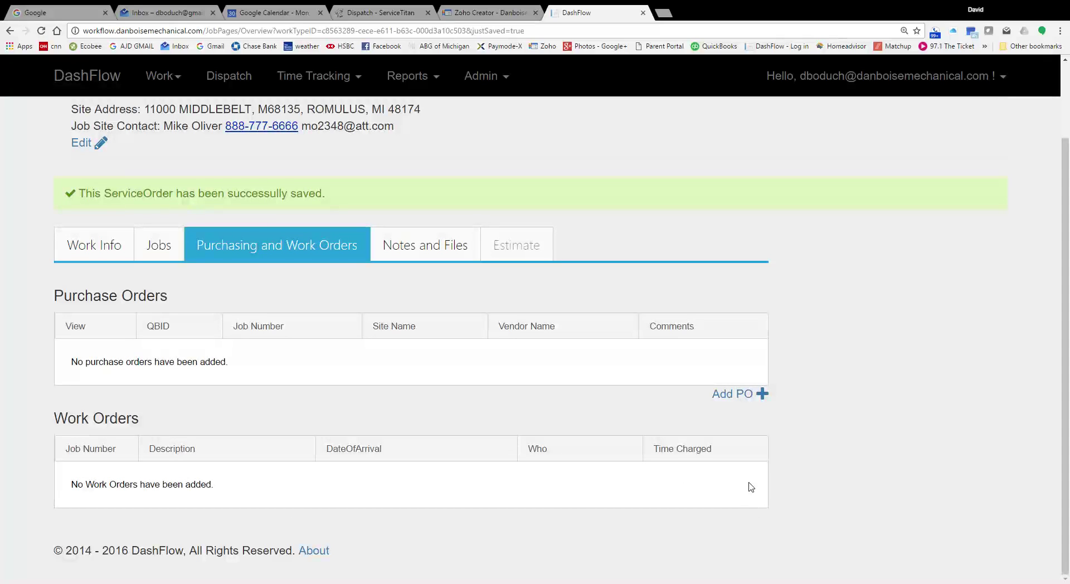
pyautogui.click(427, 248)
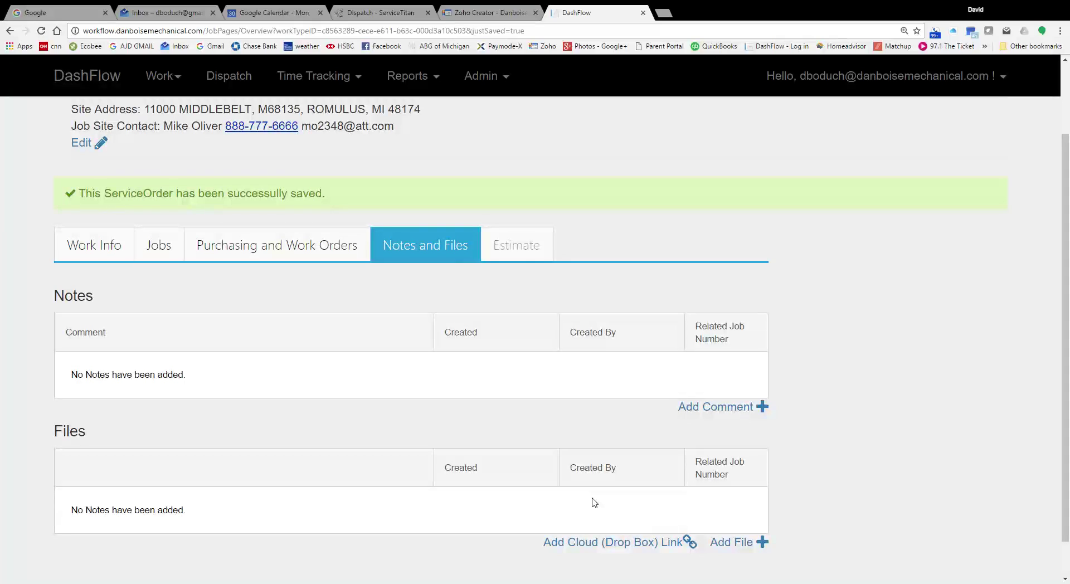
pyautogui.scroll(-1, 594, 504)
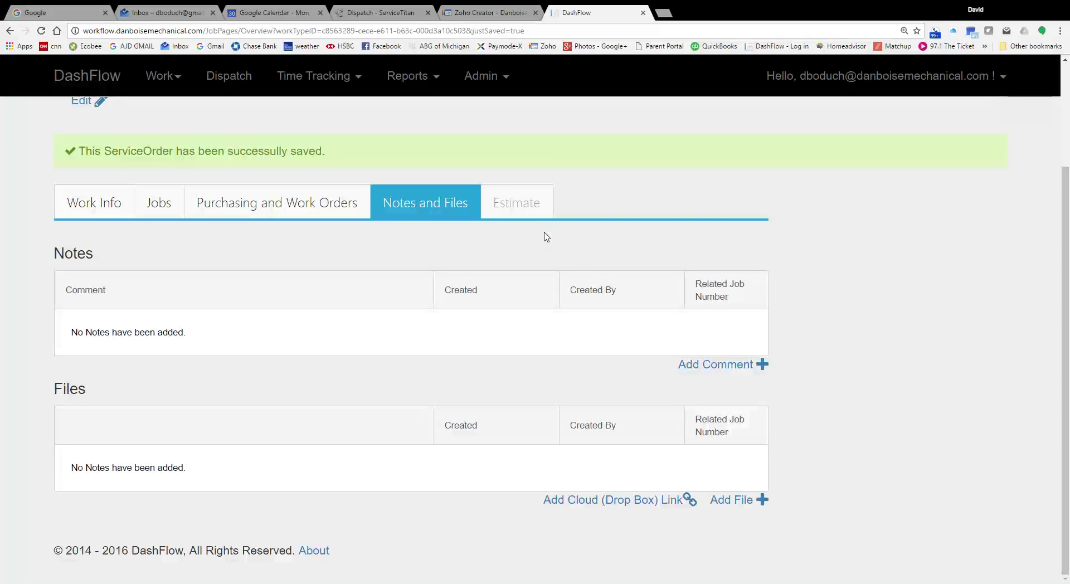
pyautogui.scroll(3, 547, 237)
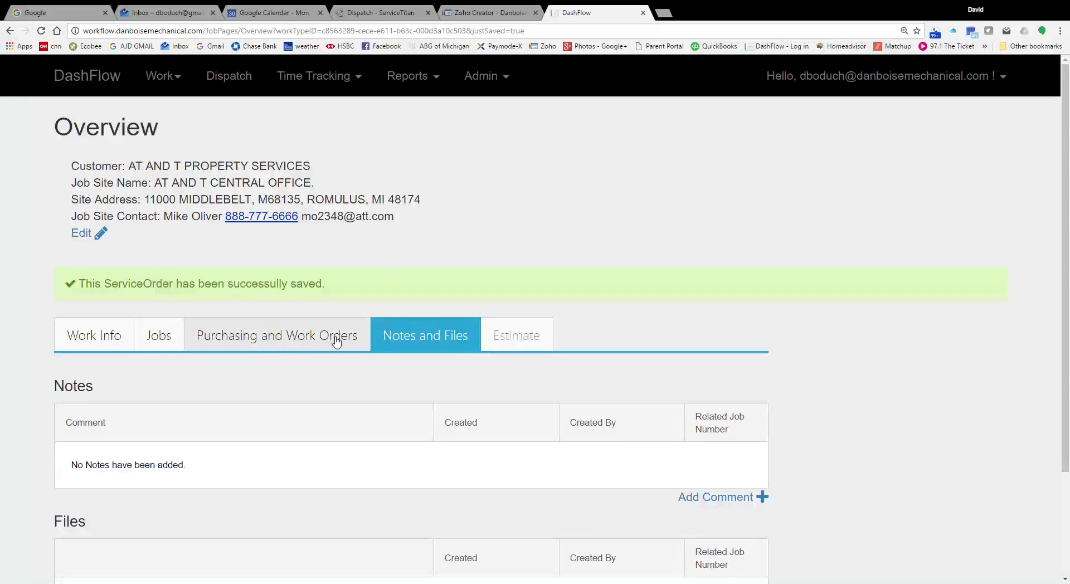
pyautogui.click(304, 334)
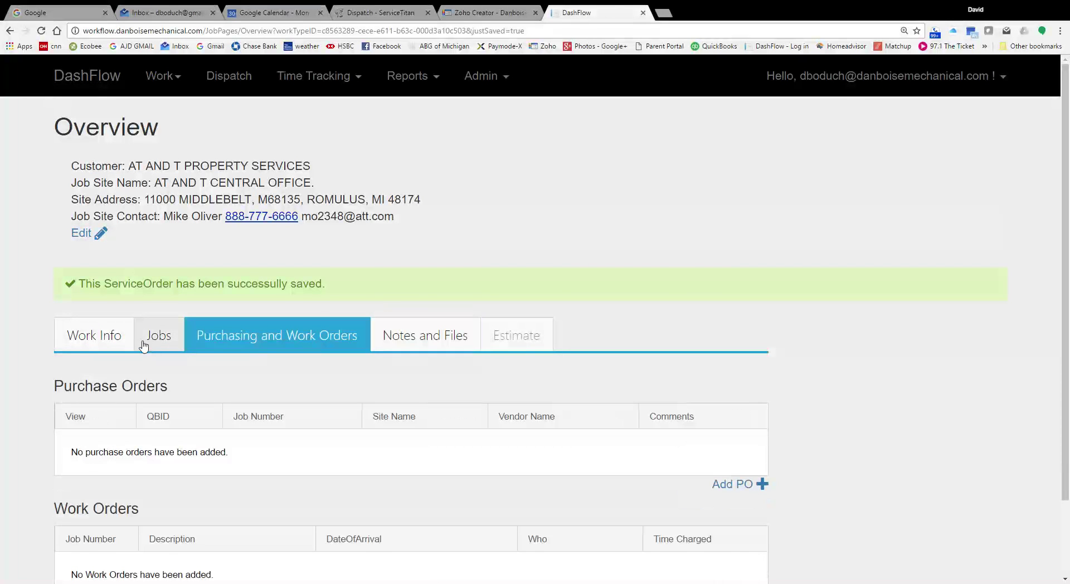
pyautogui.click(158, 335)
pyautogui.click(101, 341)
pyautogui.scroll(-2, 340, 341)
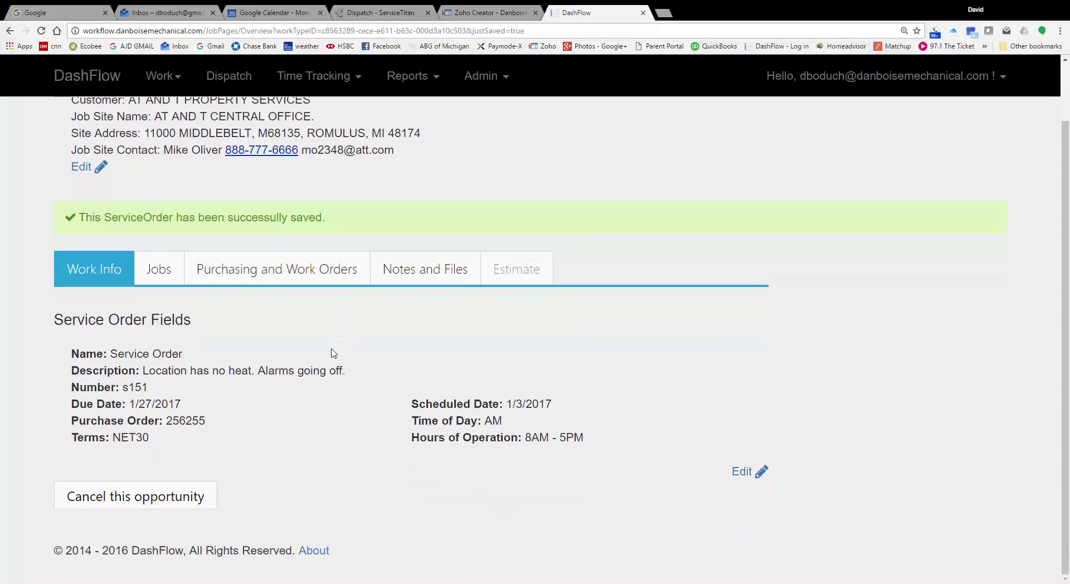
pyautogui.scroll(2, 298, 370)
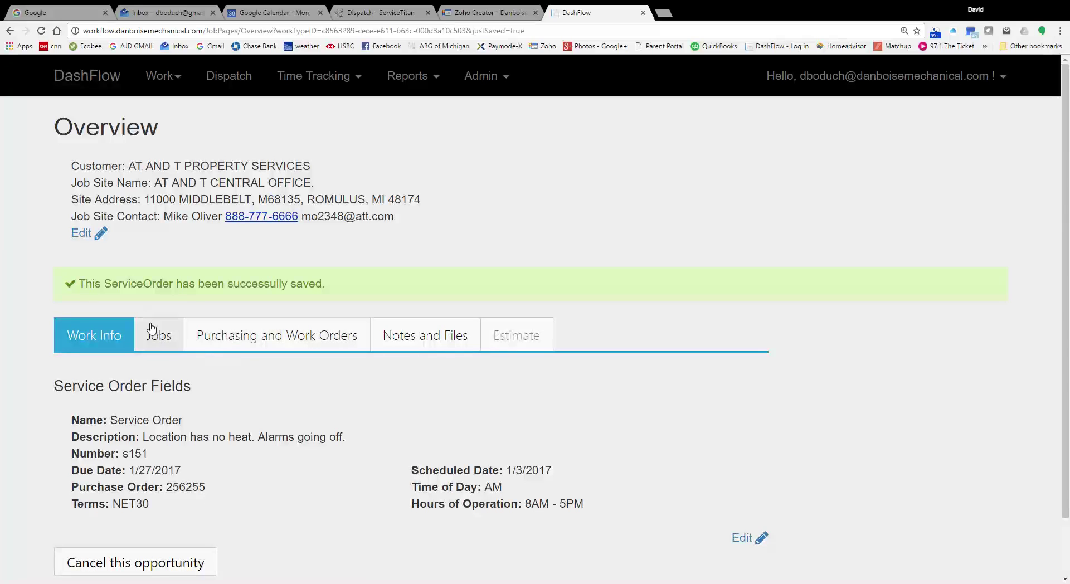
# Step: Show the Dispatch board for 1/3/2017 with both AT AND T CENTRAL OFFICE RTU jobs
pyautogui.click(235, 81)
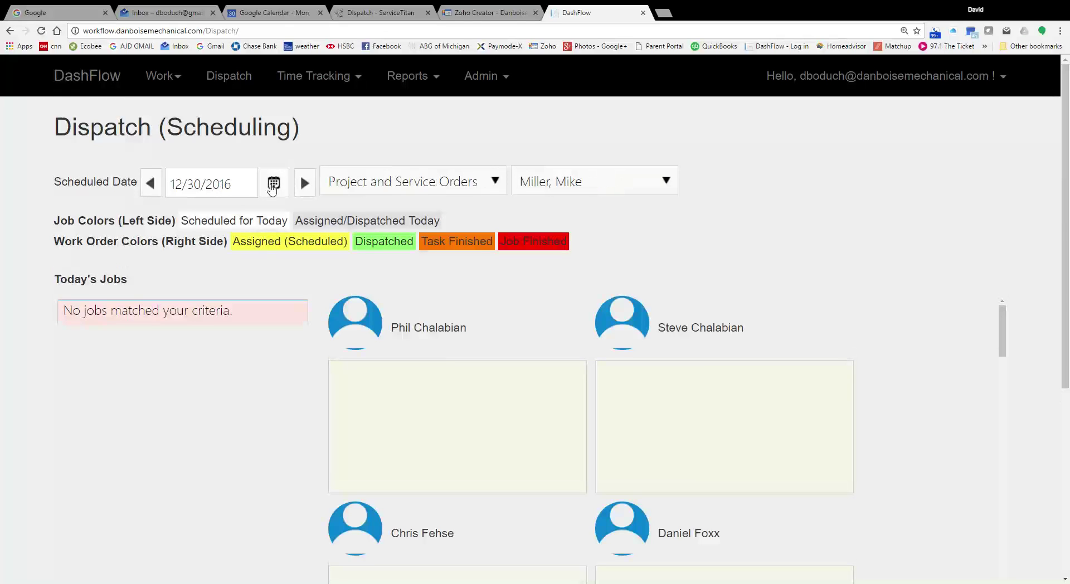
pyautogui.click(274, 183)
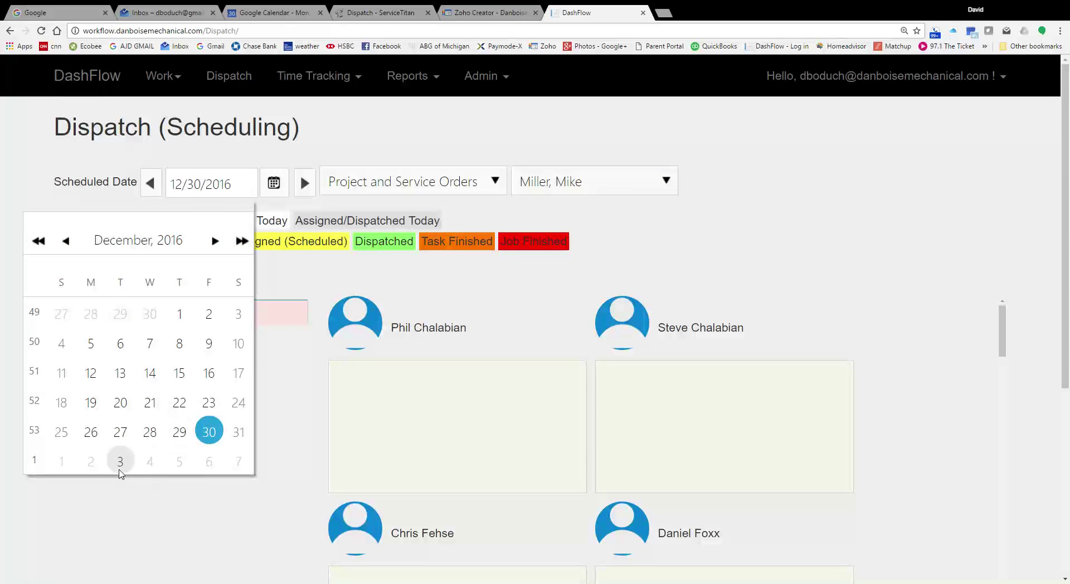
pyautogui.click(119, 461)
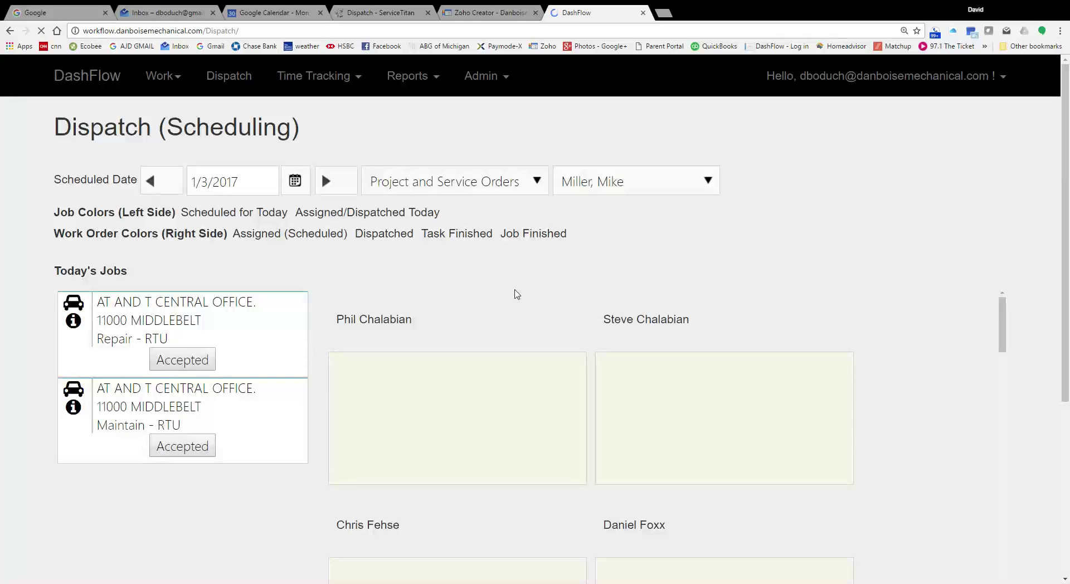
pyautogui.scroll(-2, 392, 382)
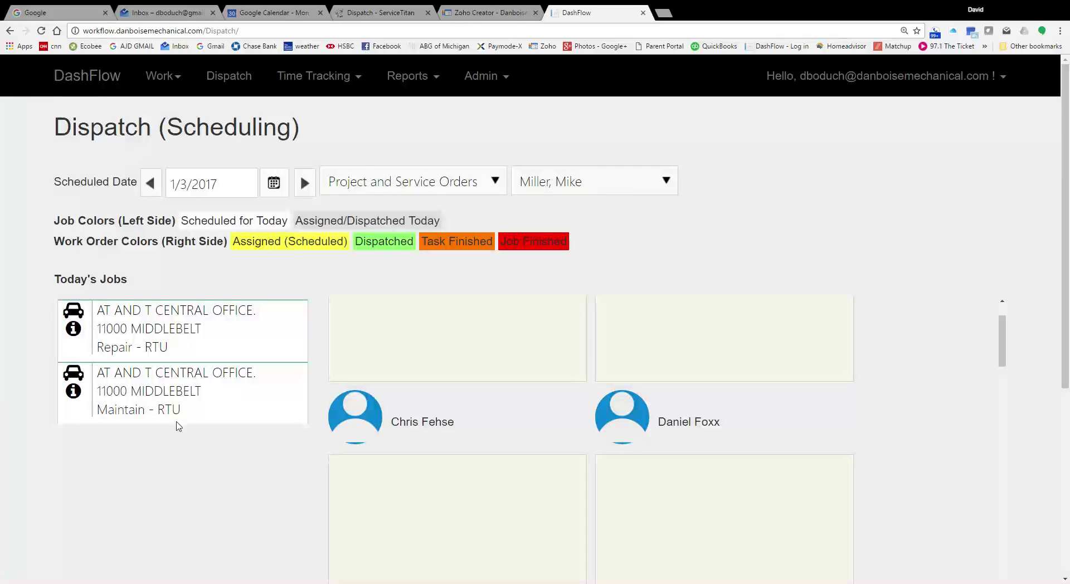